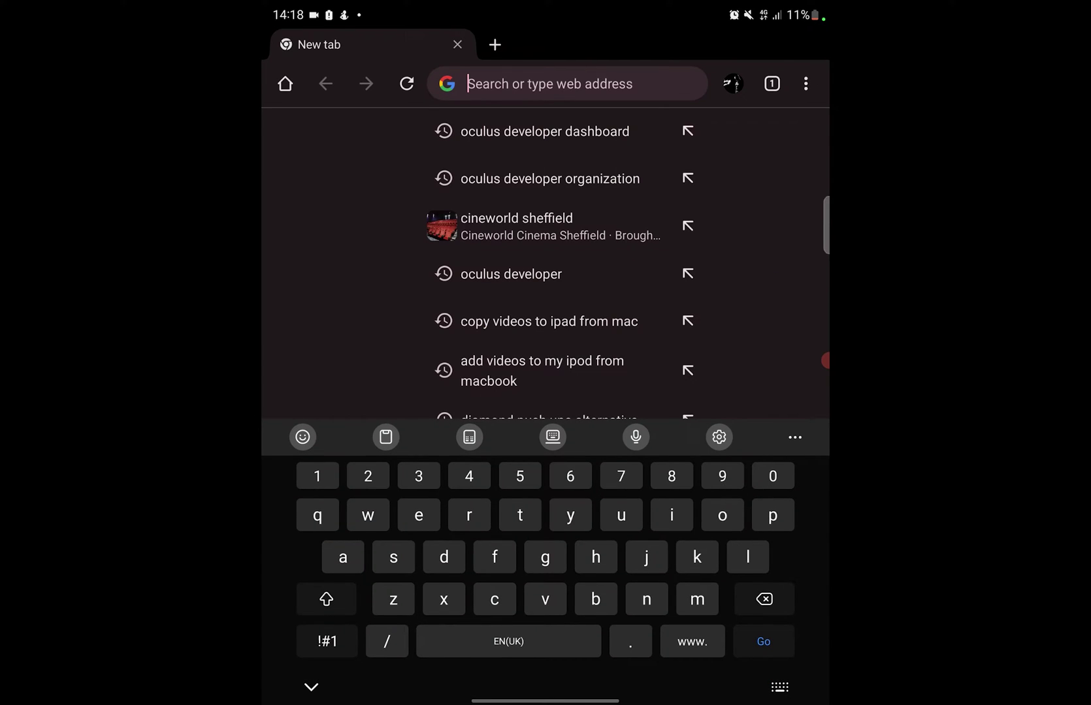
- Search for the Oculus Developer Dashboard and sign in through 'Authenticate - Oculus Developer Center'
click(545, 132)
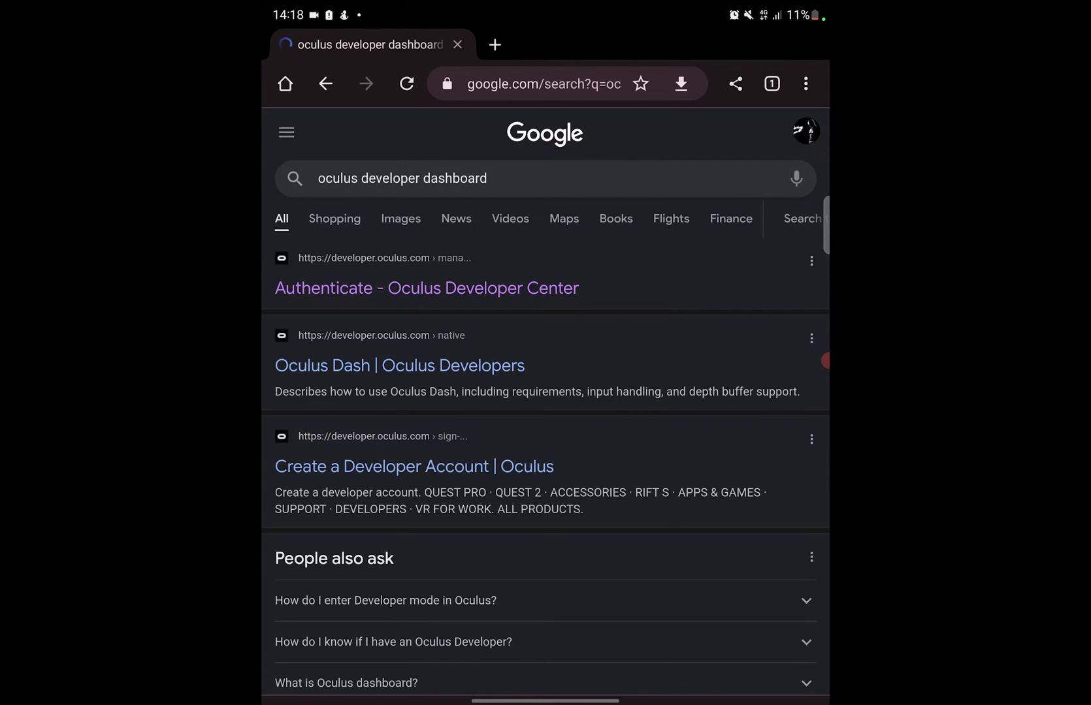
click(426, 288)
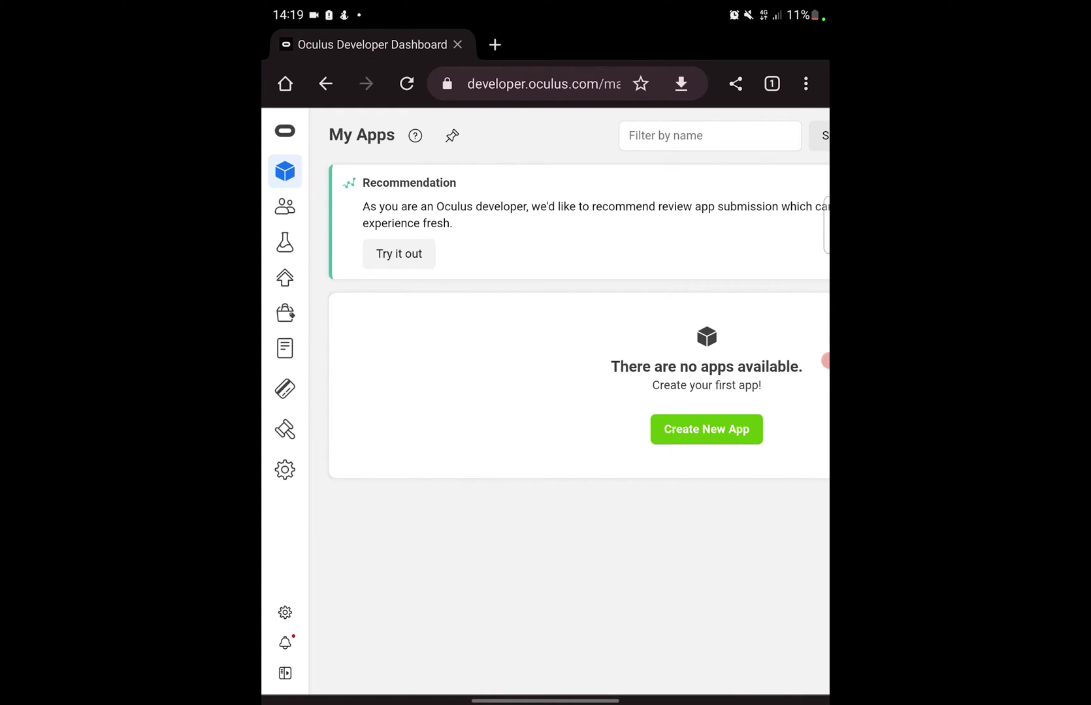
- Open the Org Manager organization list and start creating a new organization
click(285, 673)
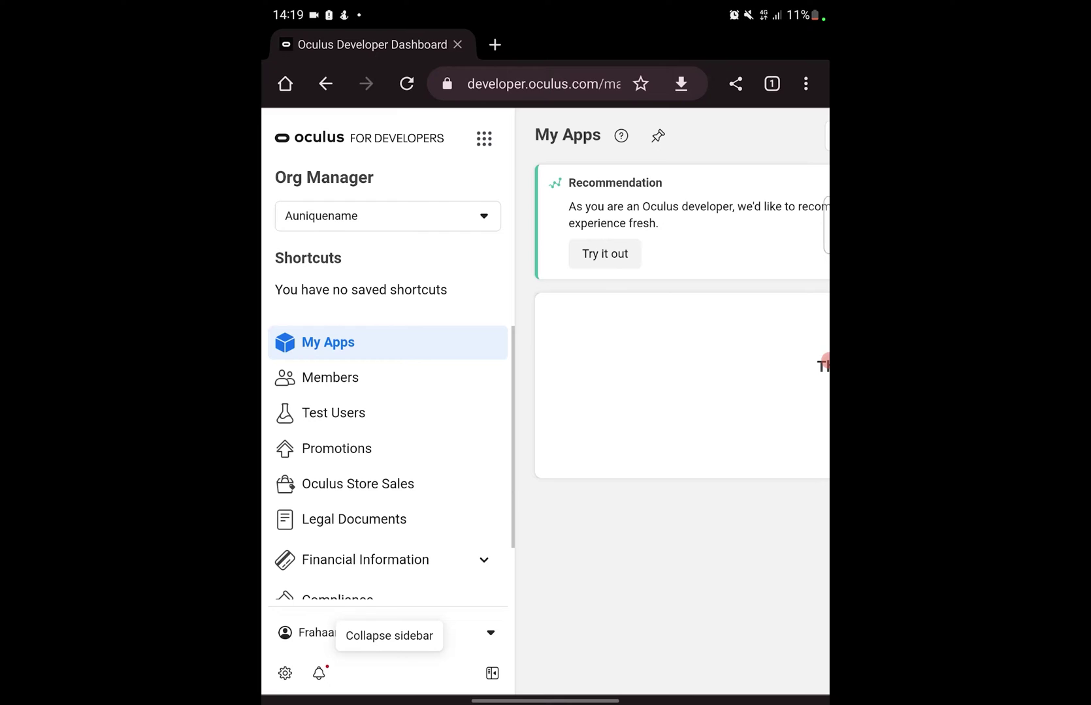
click(388, 216)
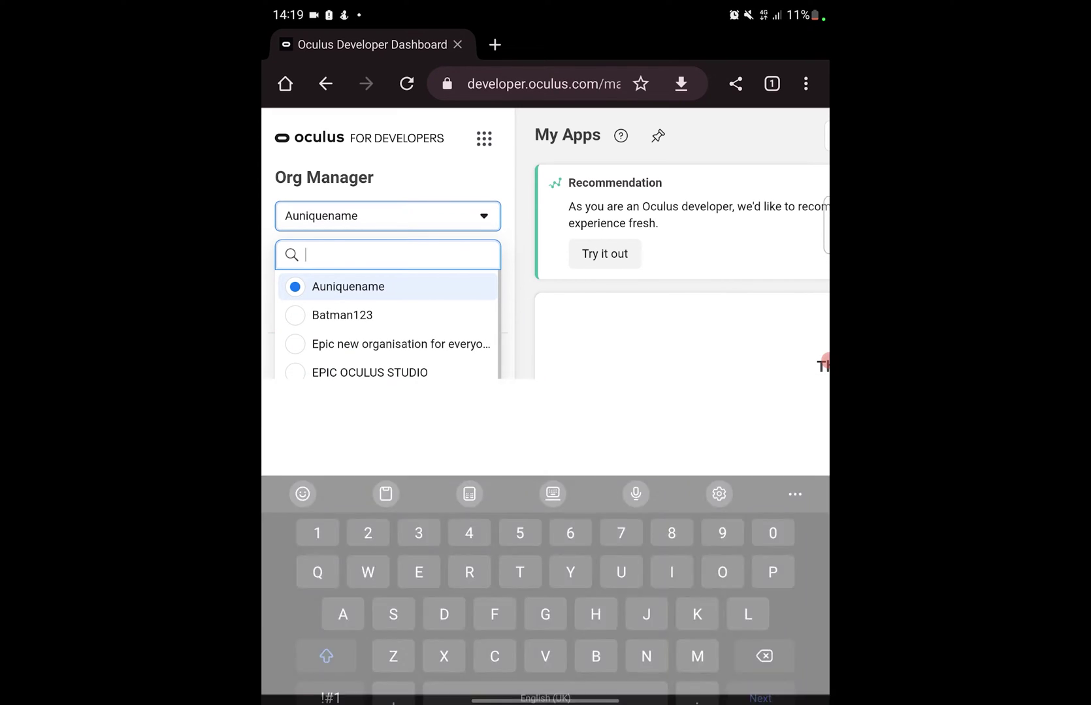
scroll(388, 398, down, 5)
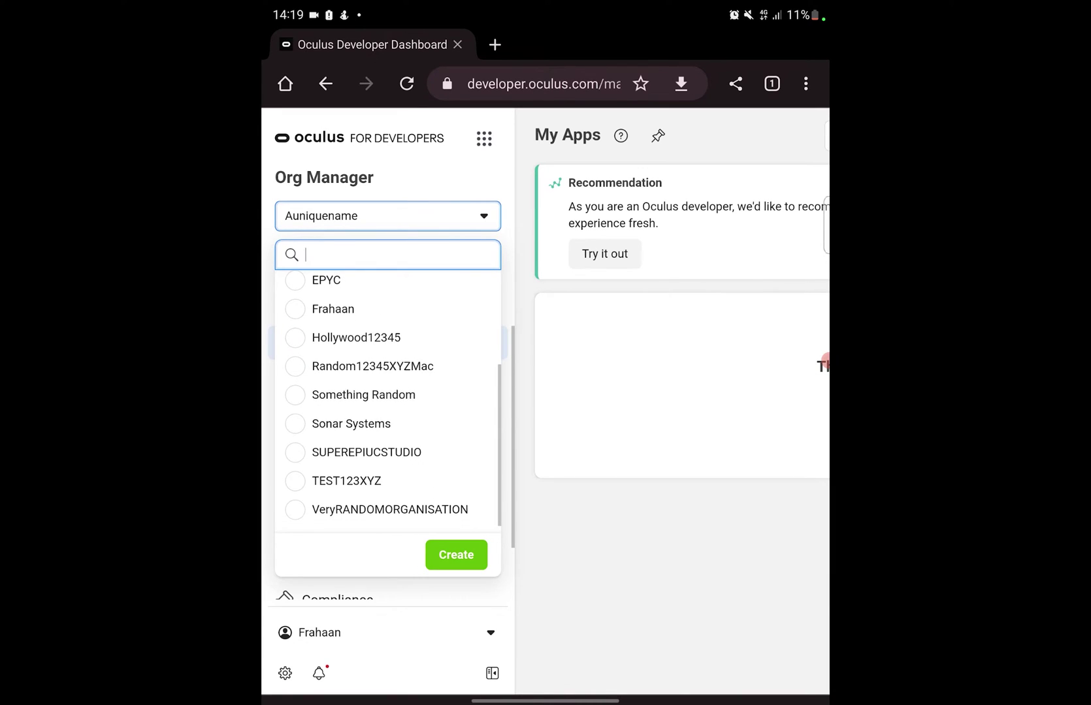
scroll(388, 399, up, 5)
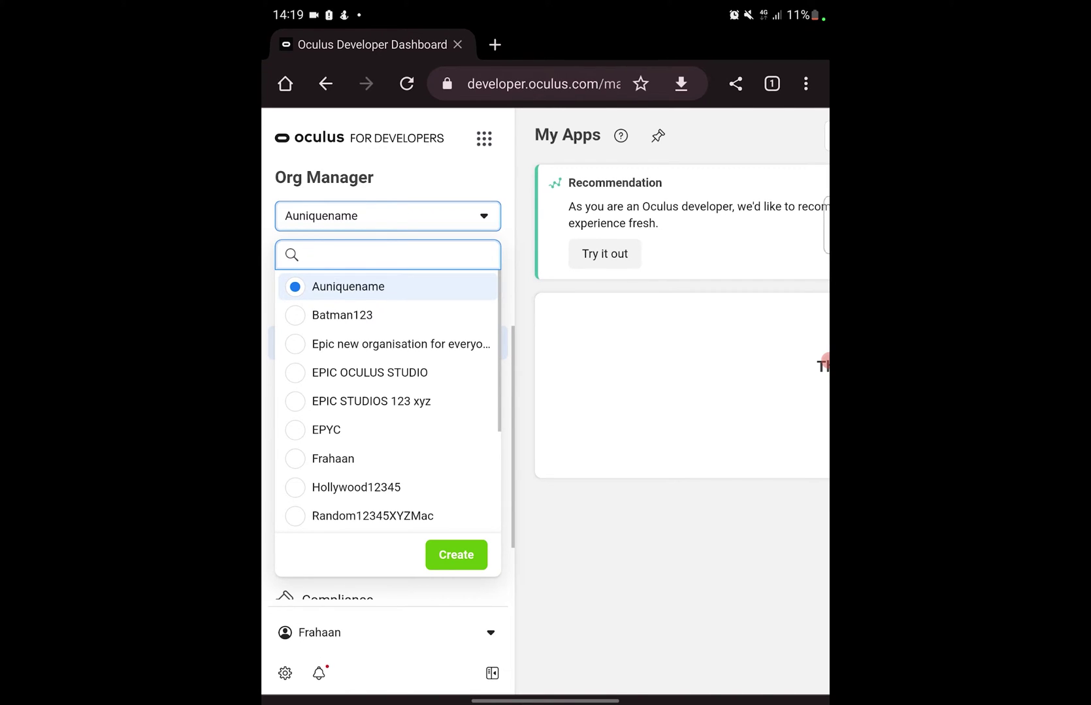
click(456, 555)
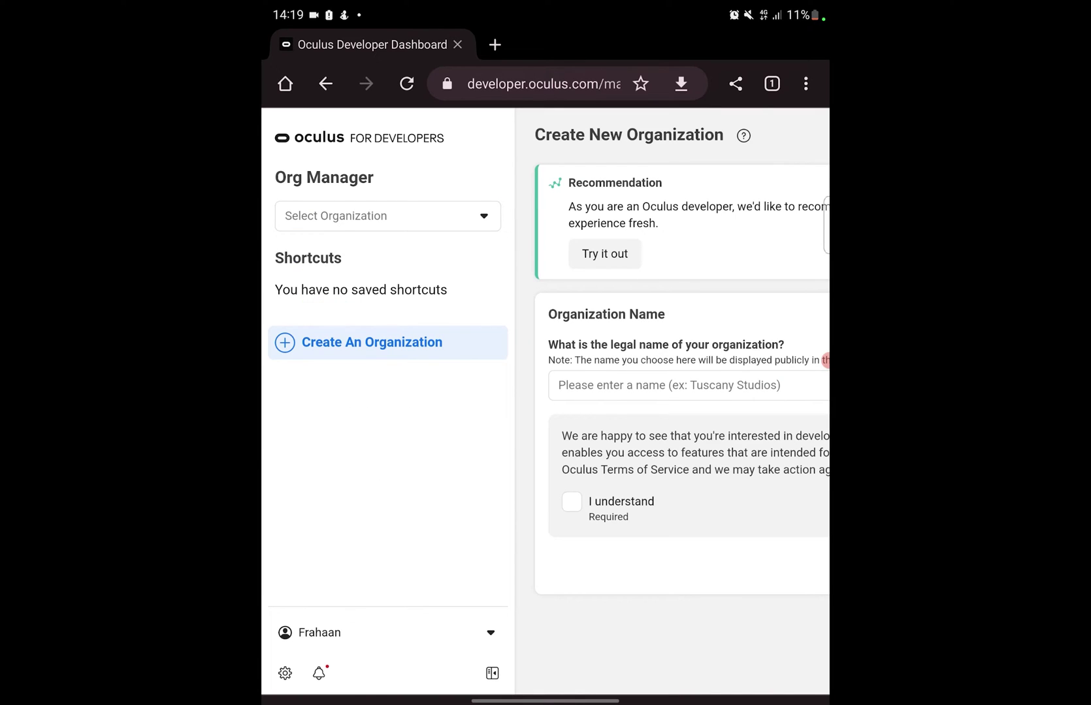
scroll(671, 361, right, 3)
scroll(671, 361, left, 3)
- Name the organization Iamsuperman123, acknowledge the developer terms, and submit it
click(686, 385)
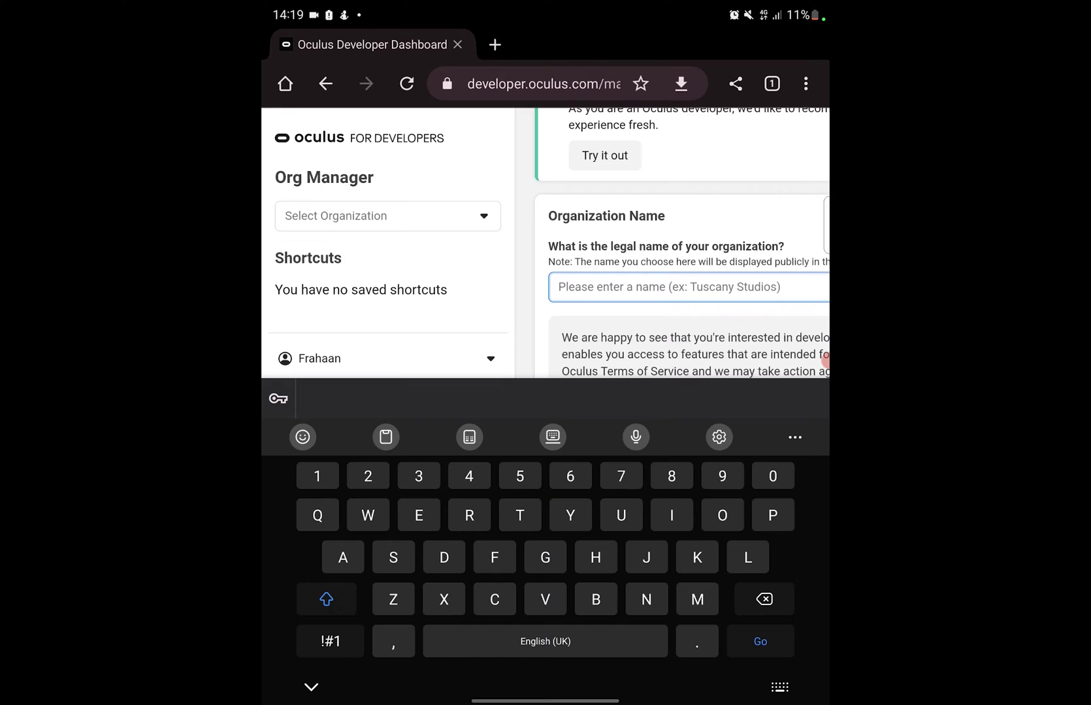
text(Iam)
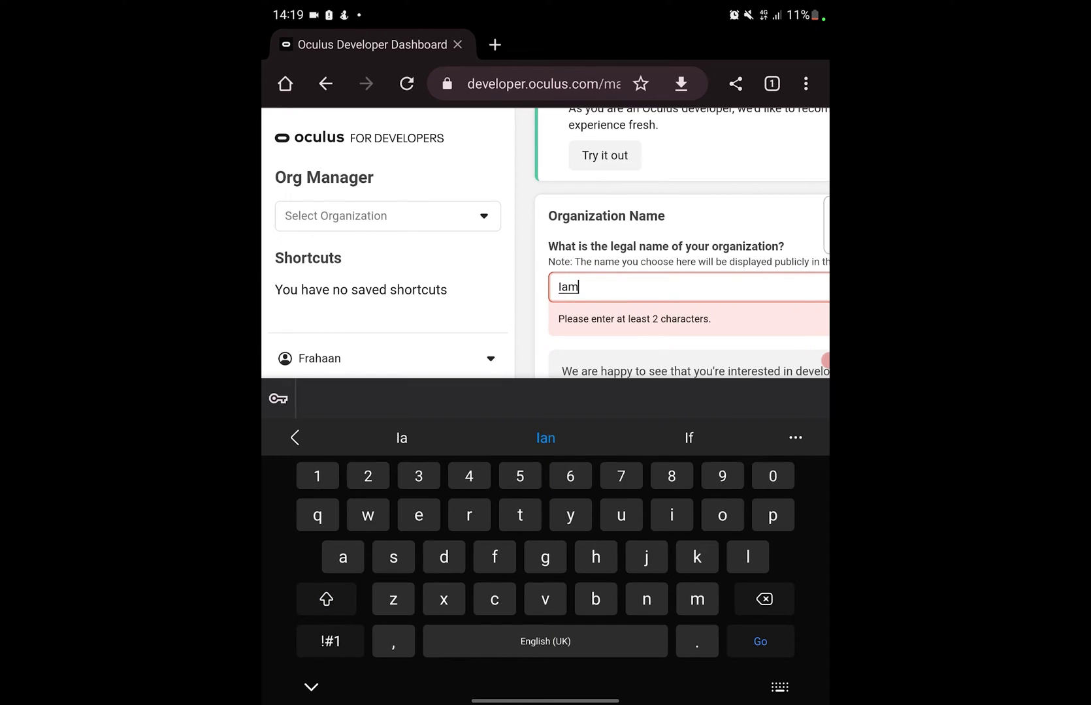
text(superman)
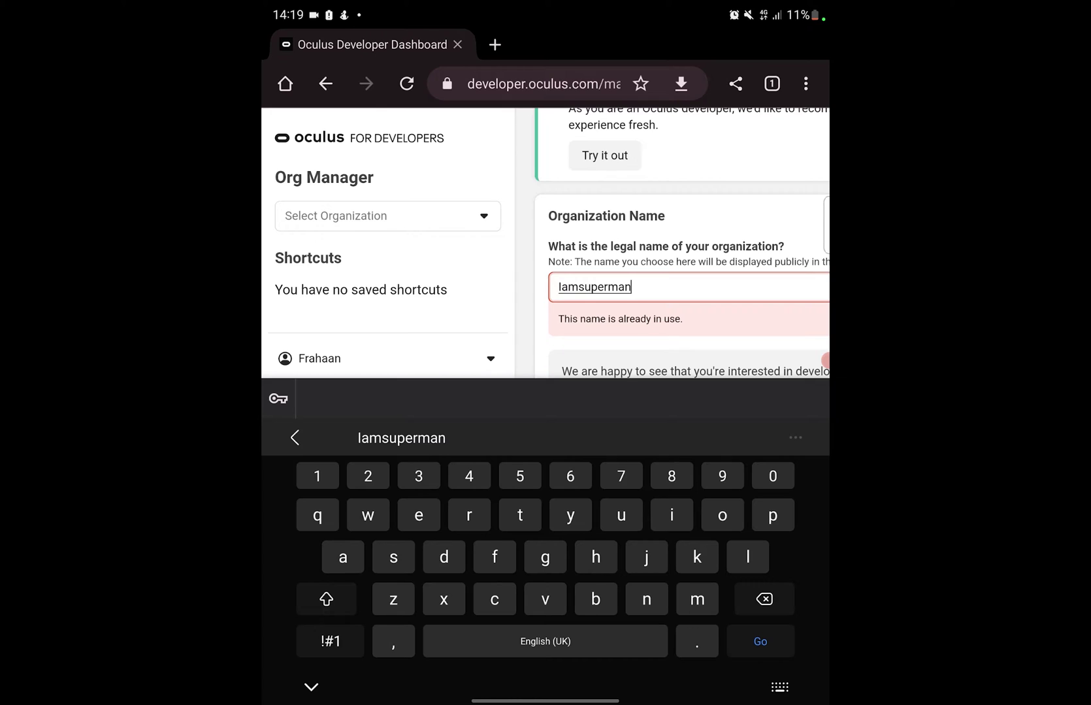
text(123)
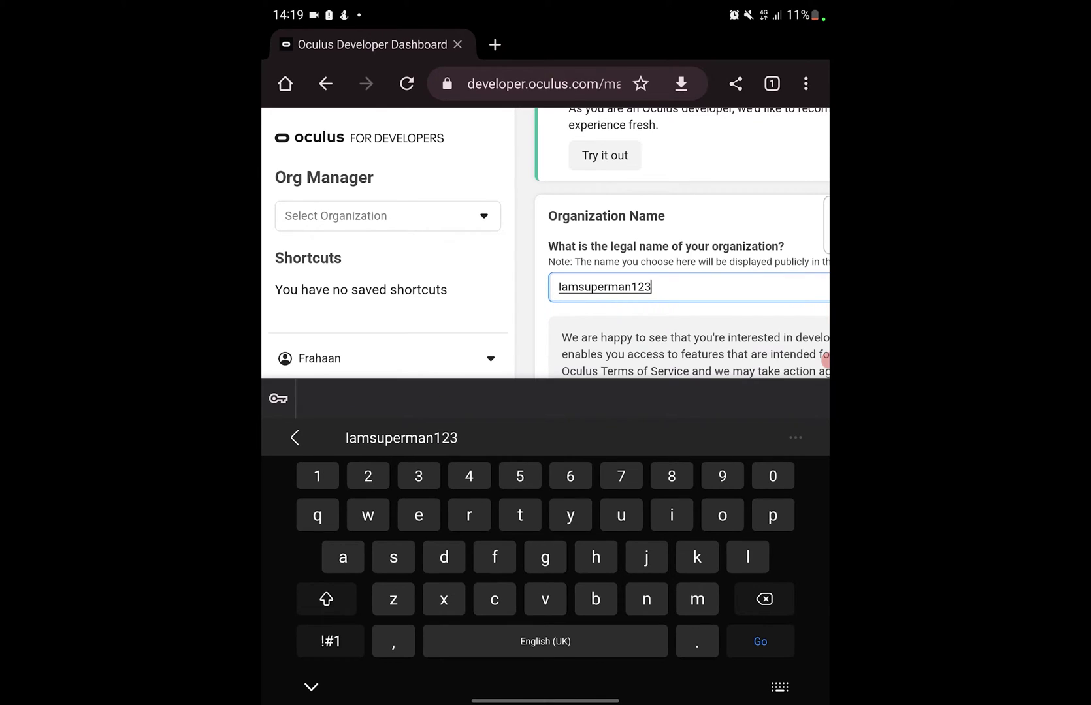
key(Escape)
click(567, 421)
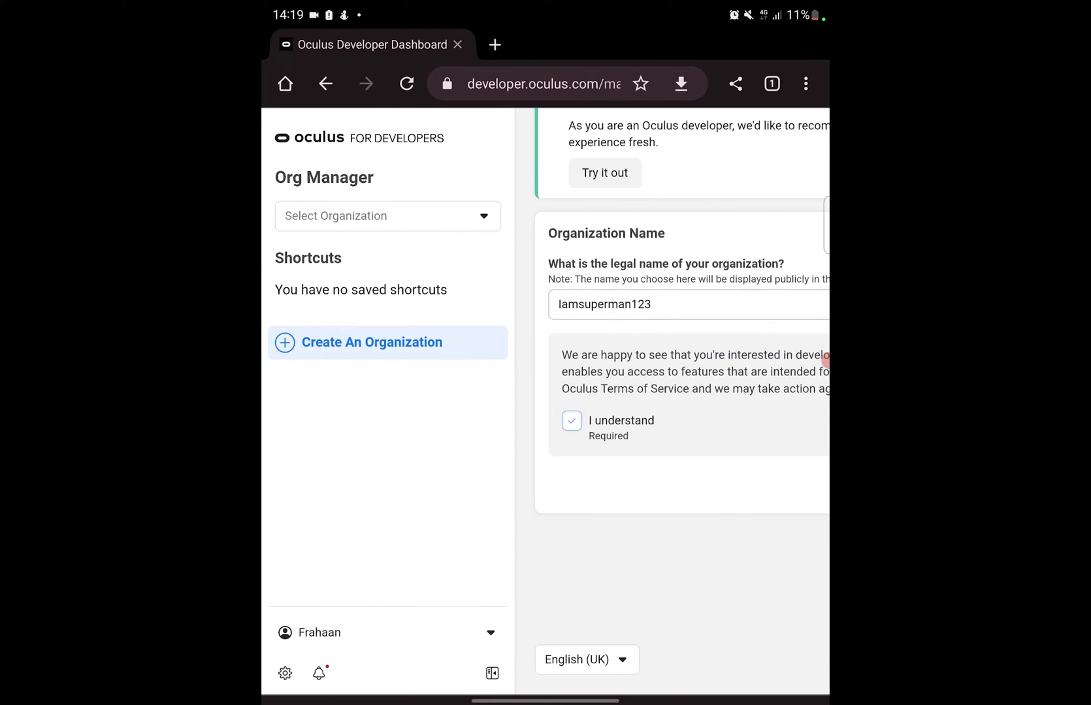
scroll(827, 358, right, 5)
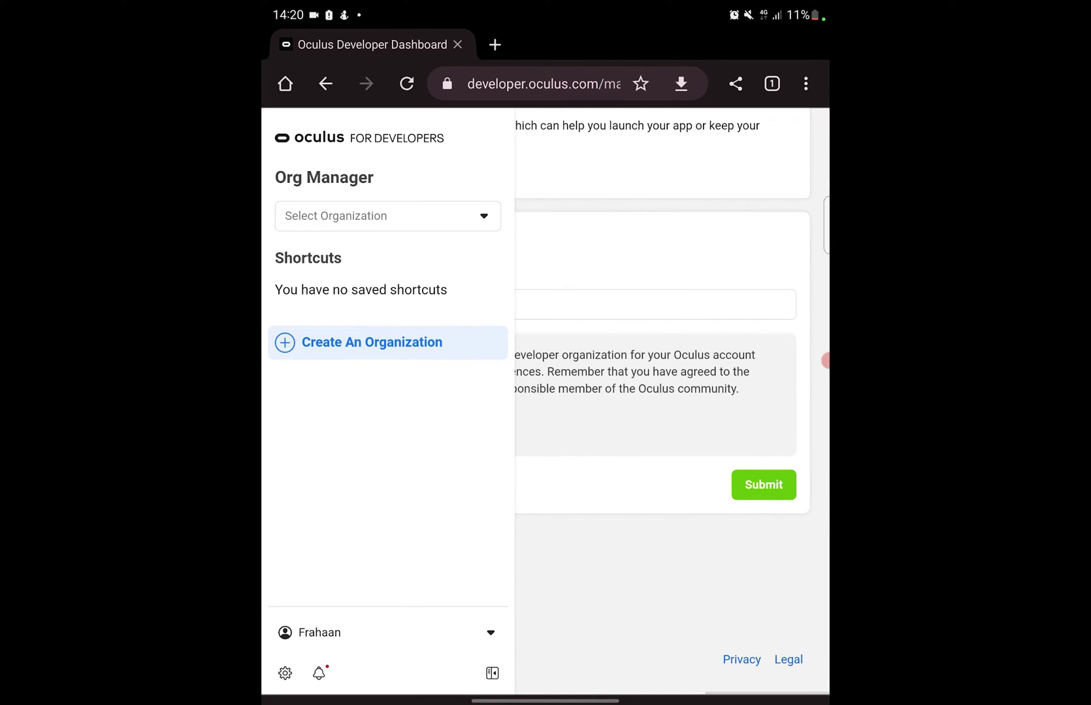
click(492, 674)
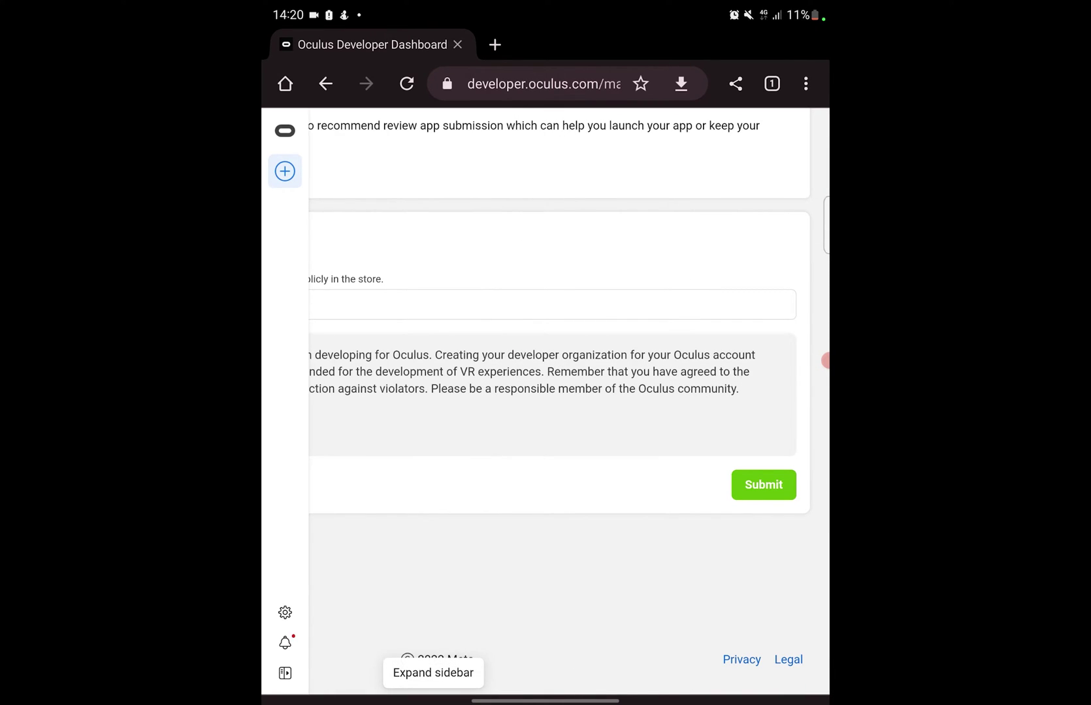
click(764, 485)
- Agree to the Developer Non-Disclosure Agreement and submit it
scroll(545, 392, down, 10)
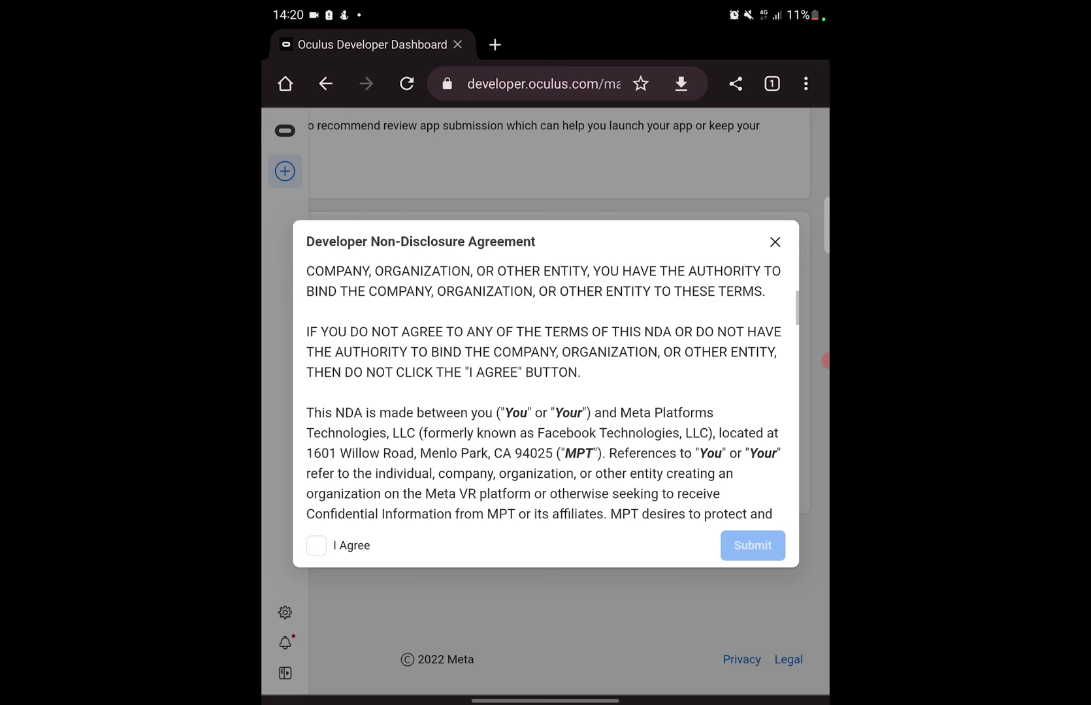
click(316, 545)
click(752, 545)
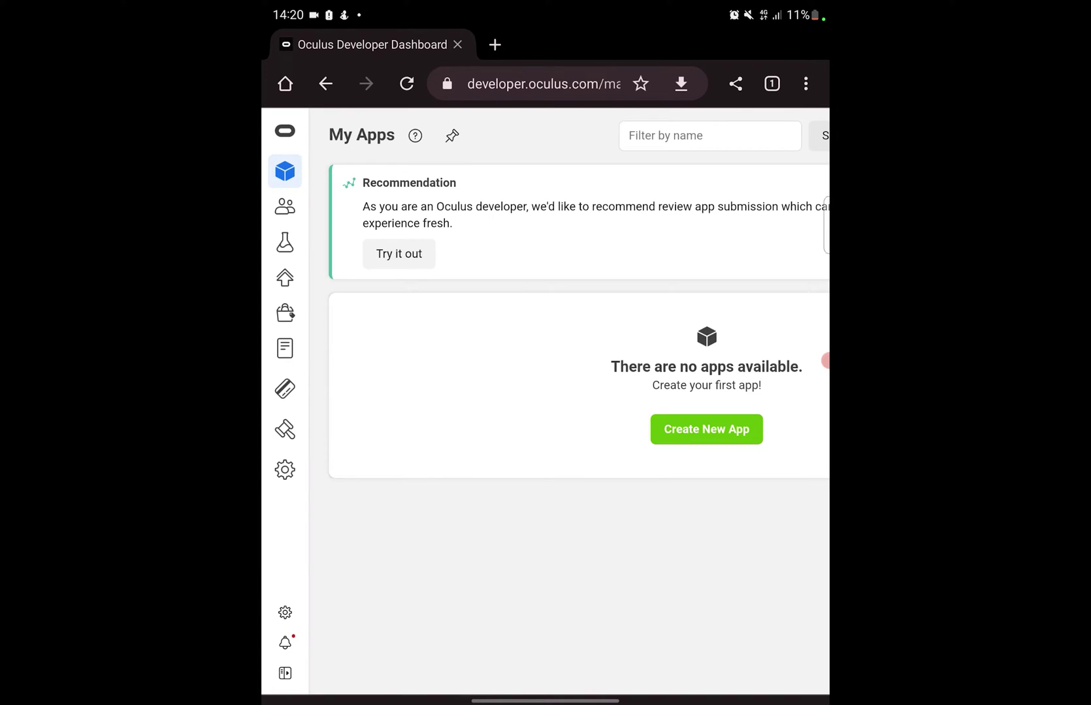
click(285, 673)
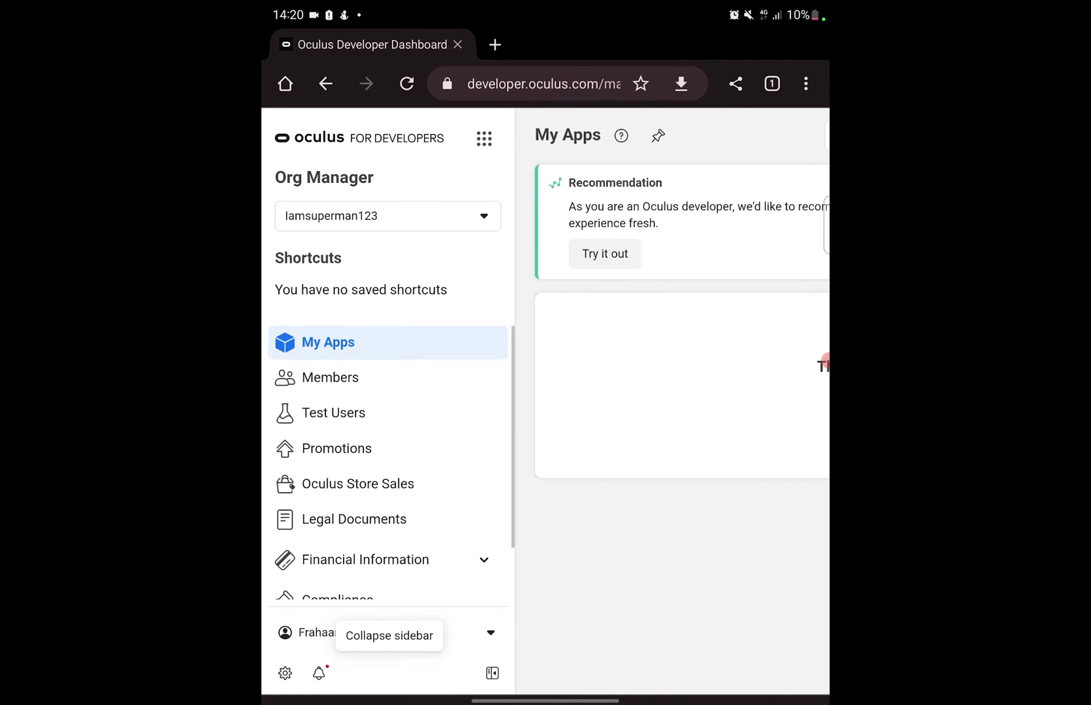
- Leave the Oculus Developer Dashboard for the phone's home screen
key(super)
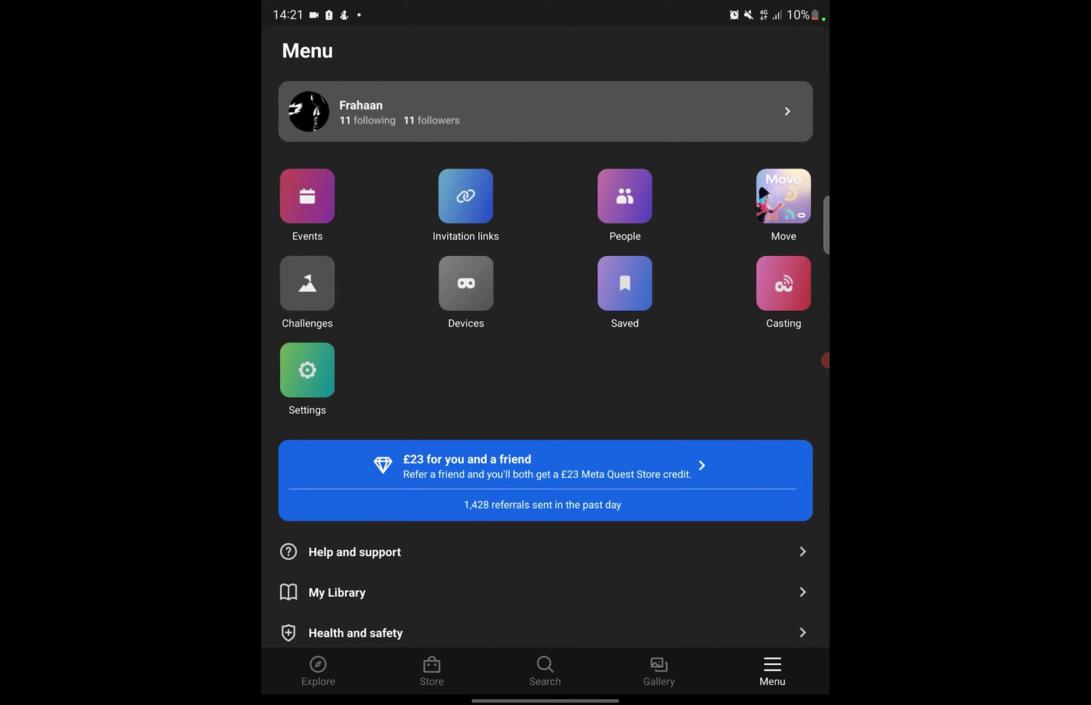
- Switch on Developer mode in the Meta Quest 2 headset settings and confirm it stays on
click(466, 283)
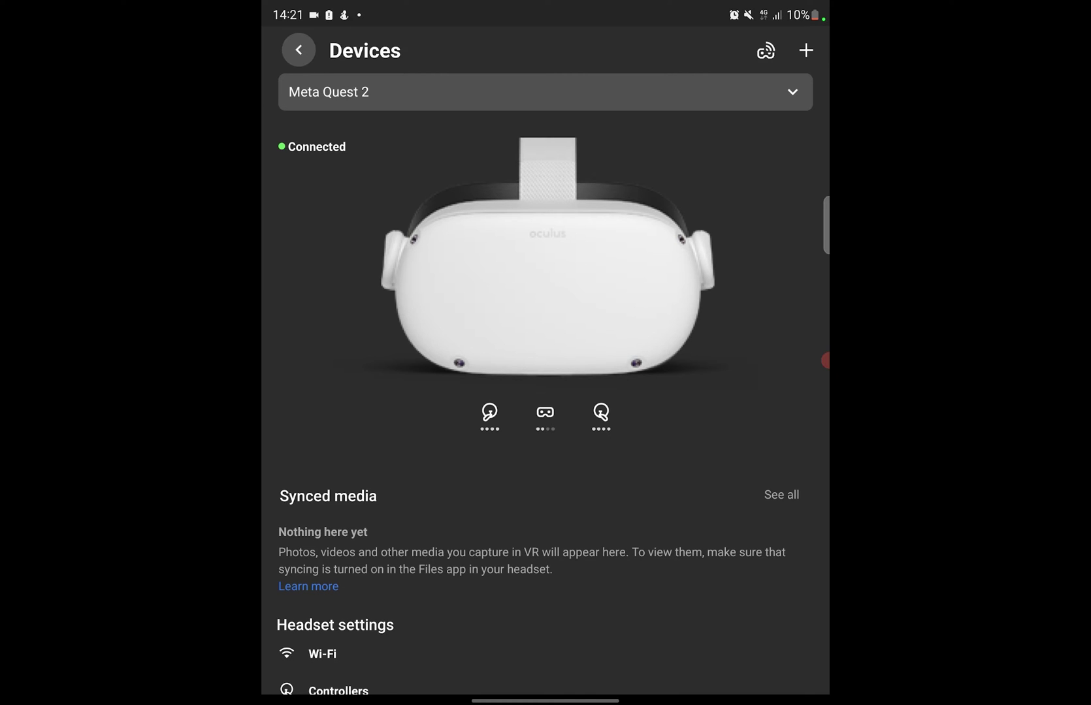
scroll(545, 392, down, 5)
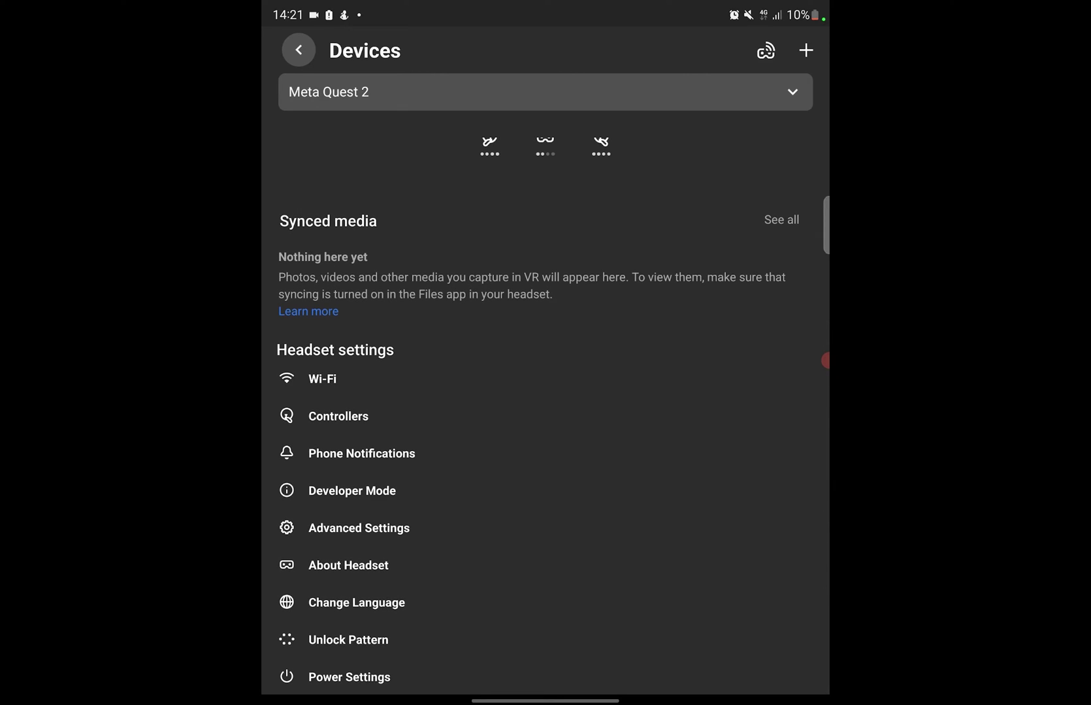
click(352, 490)
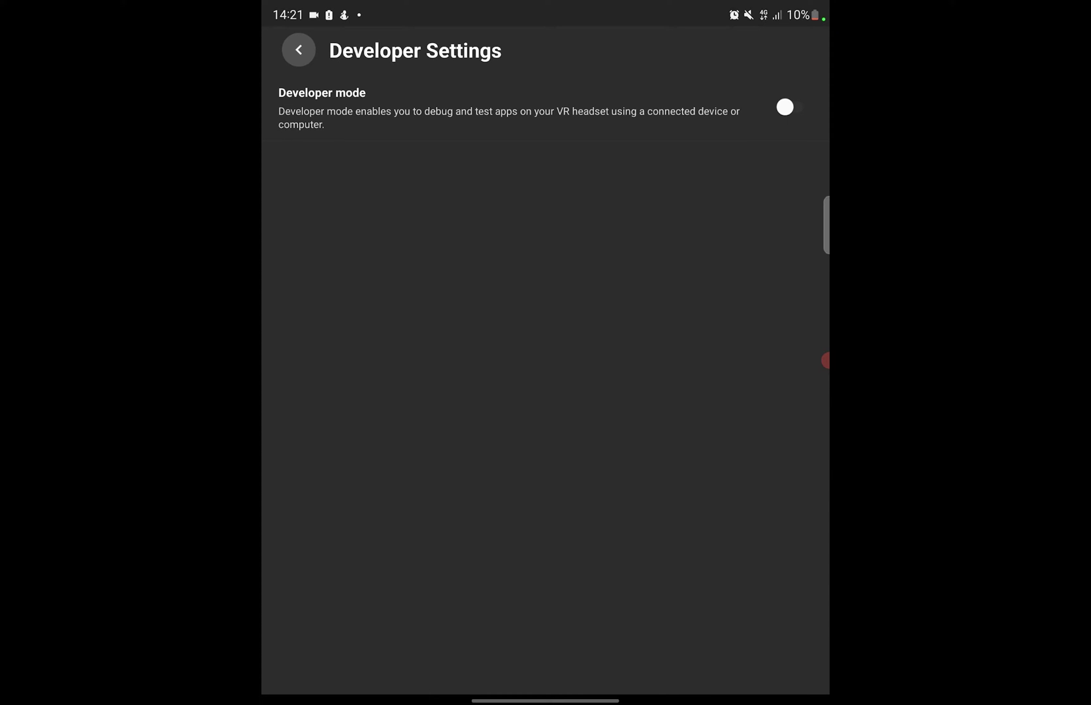
click(789, 107)
key(Escape)
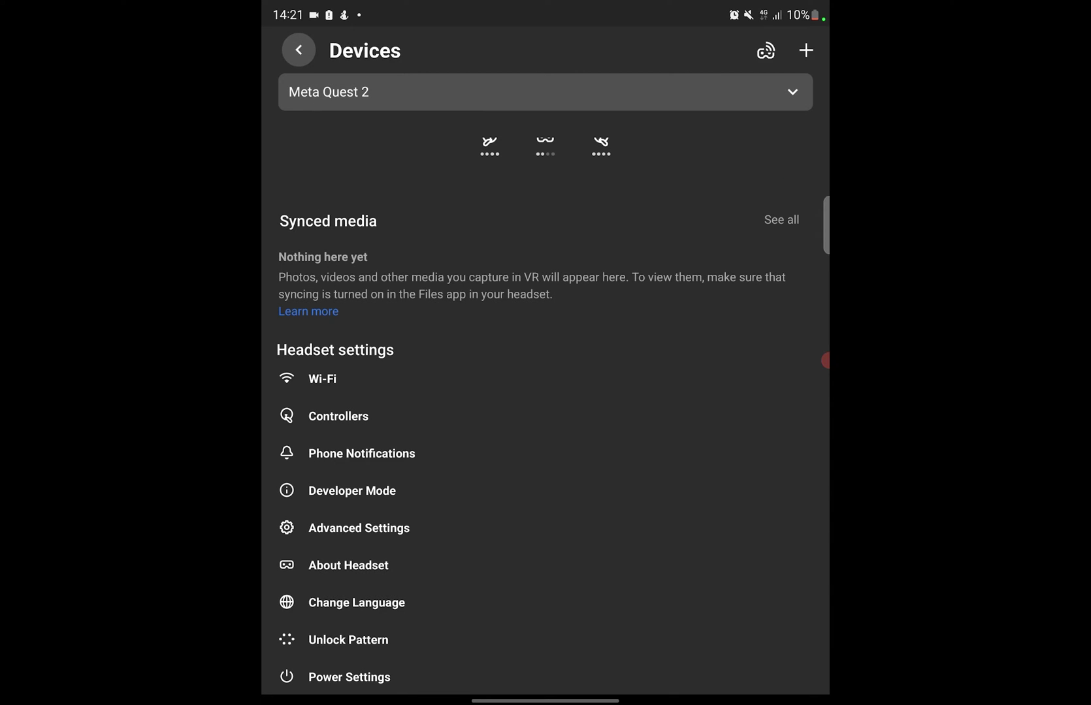
click(352, 491)
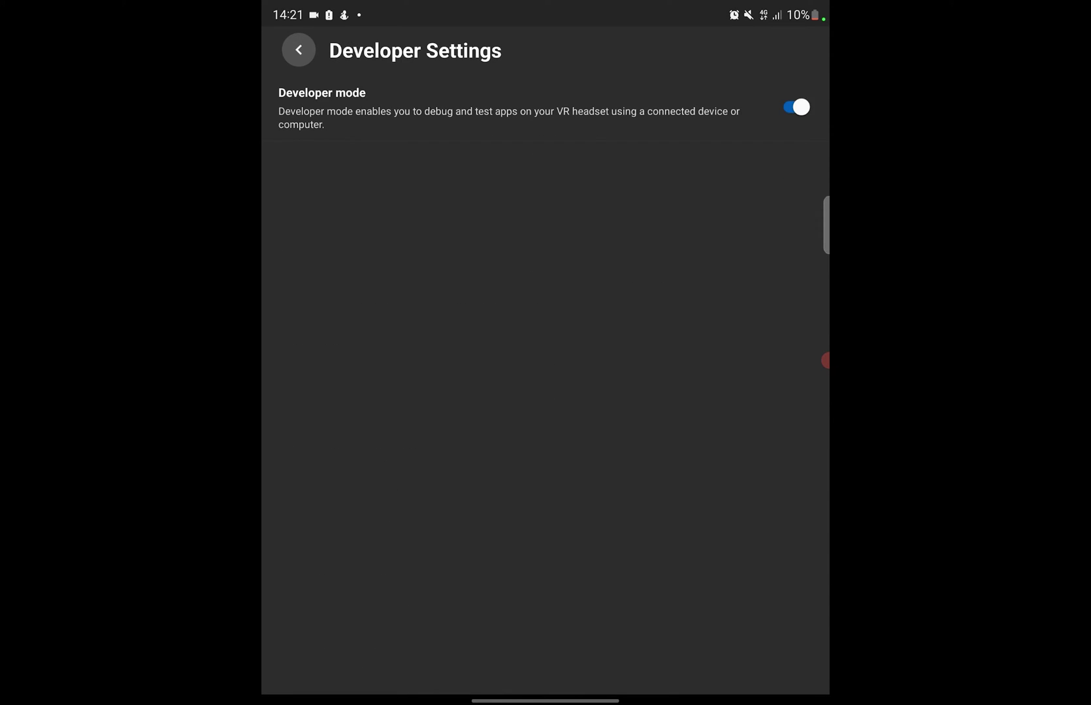
- Force-close the Meta Quest app from recent apps and relaunch it
drag(545, 700, 545, 522)
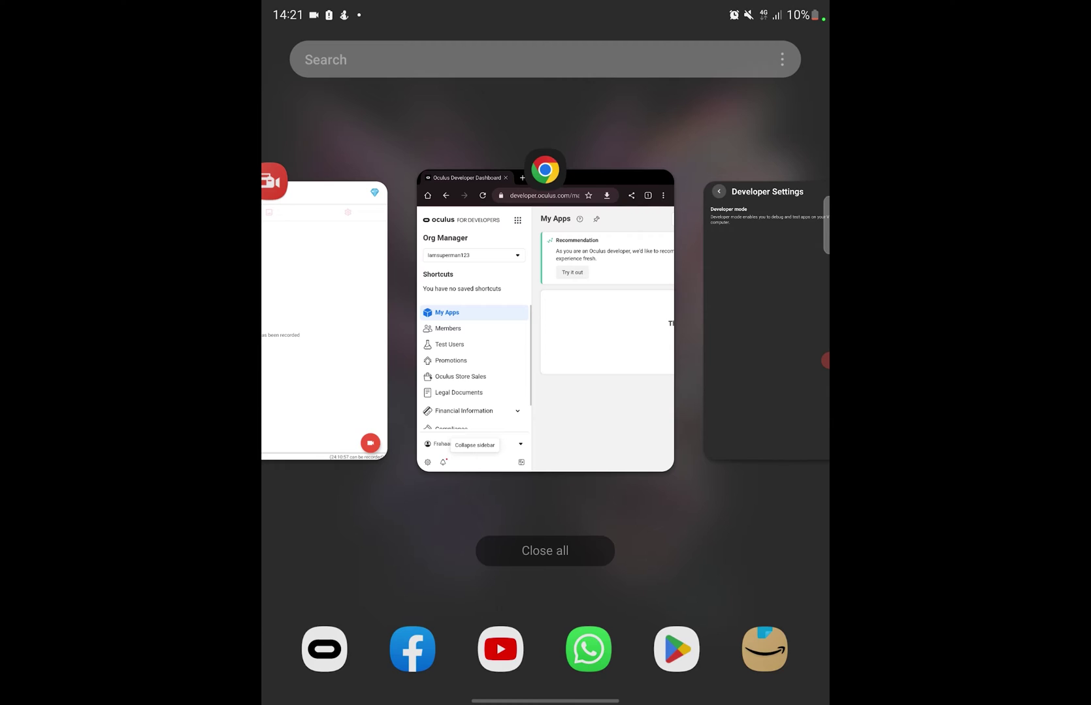
drag(771, 320, 770, 98)
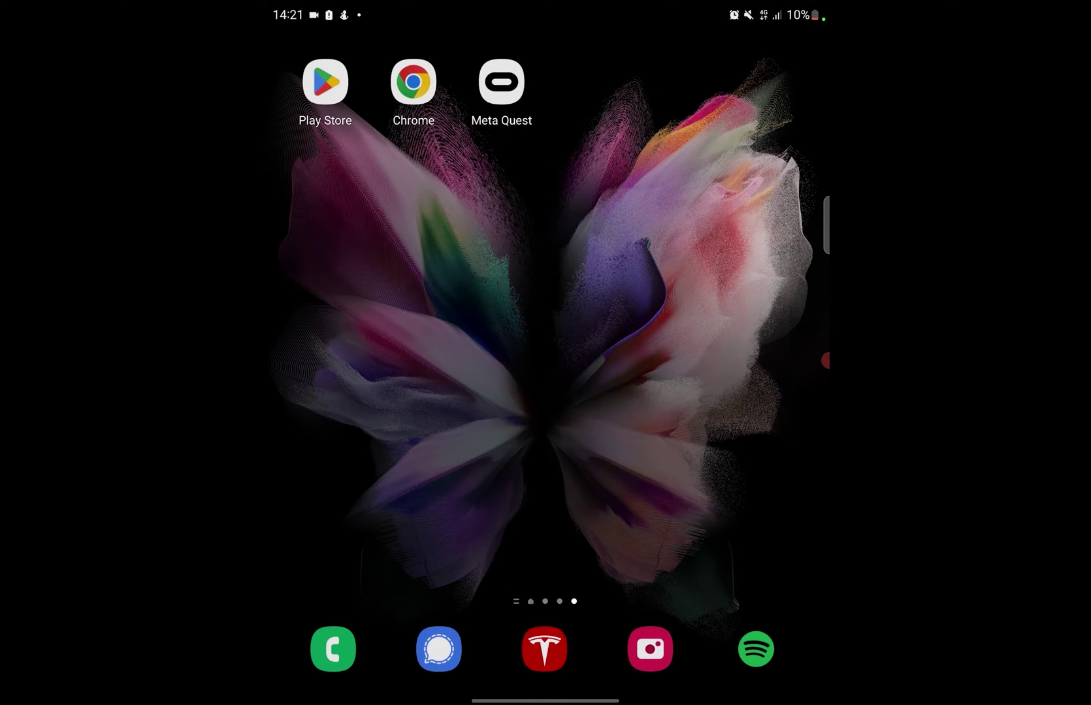
click(501, 90)
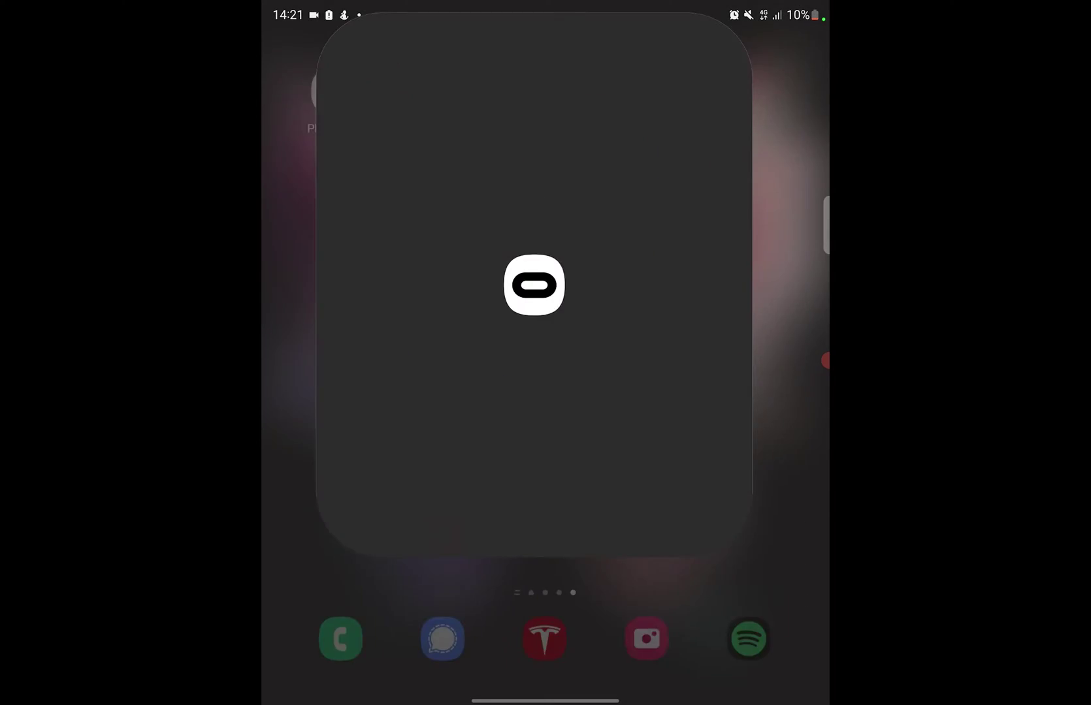
- Turn Developer mode on again for the paired Meta Quest 2 and exit the app
click(772, 672)
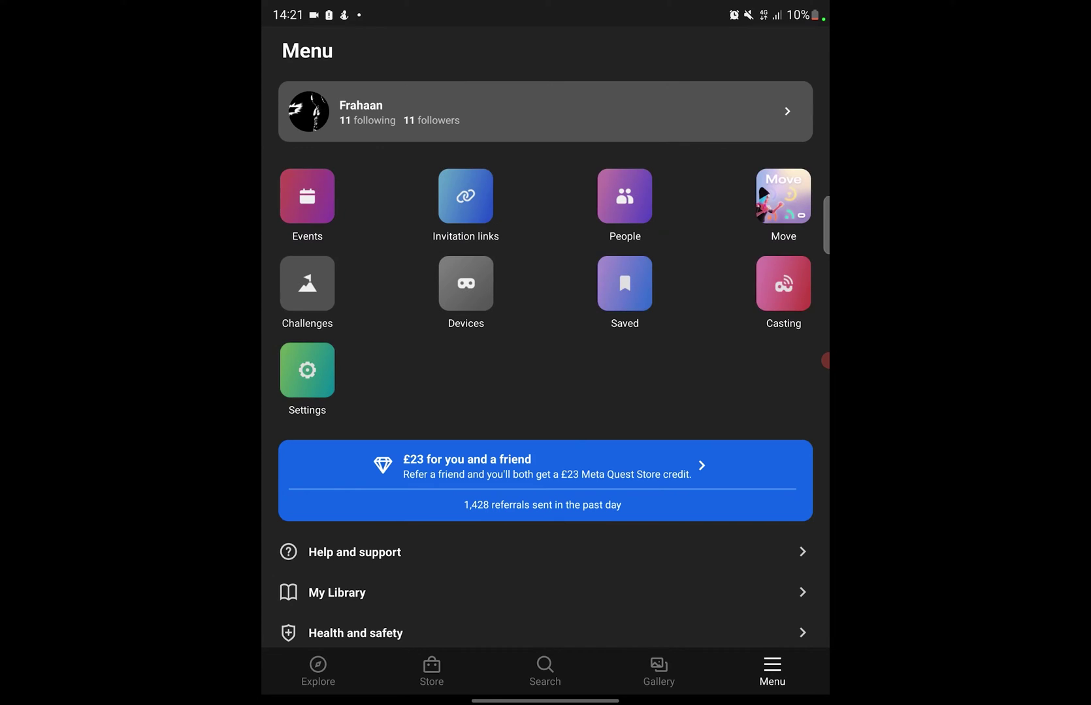
click(462, 274)
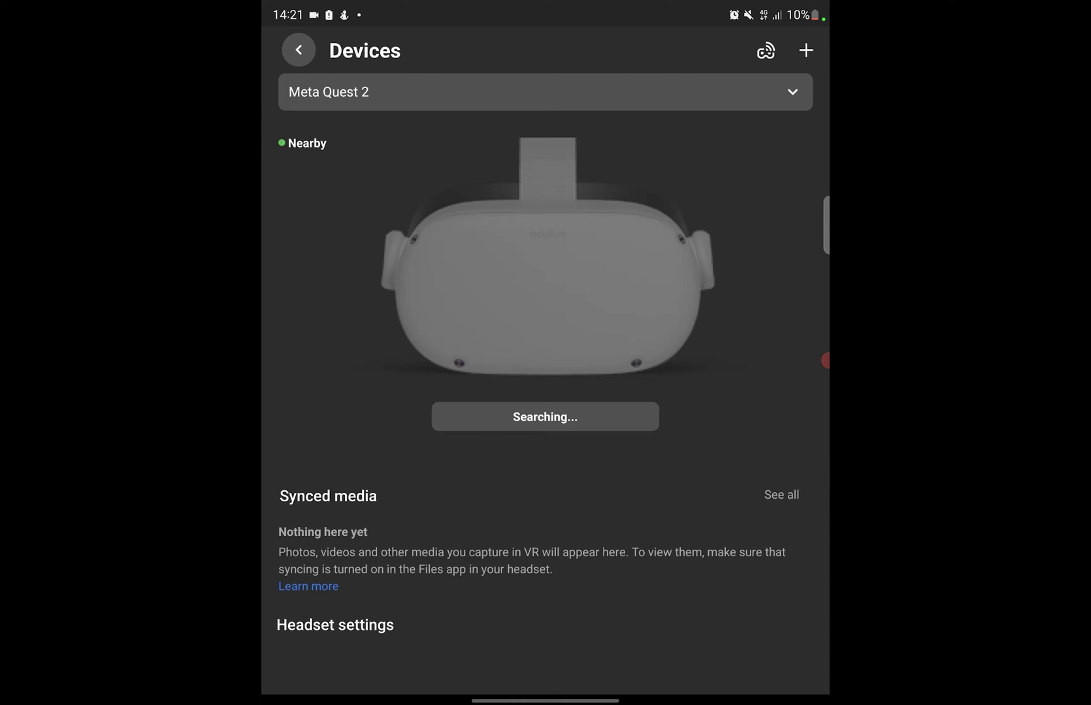
scroll(544, 418, down, 5)
click(352, 490)
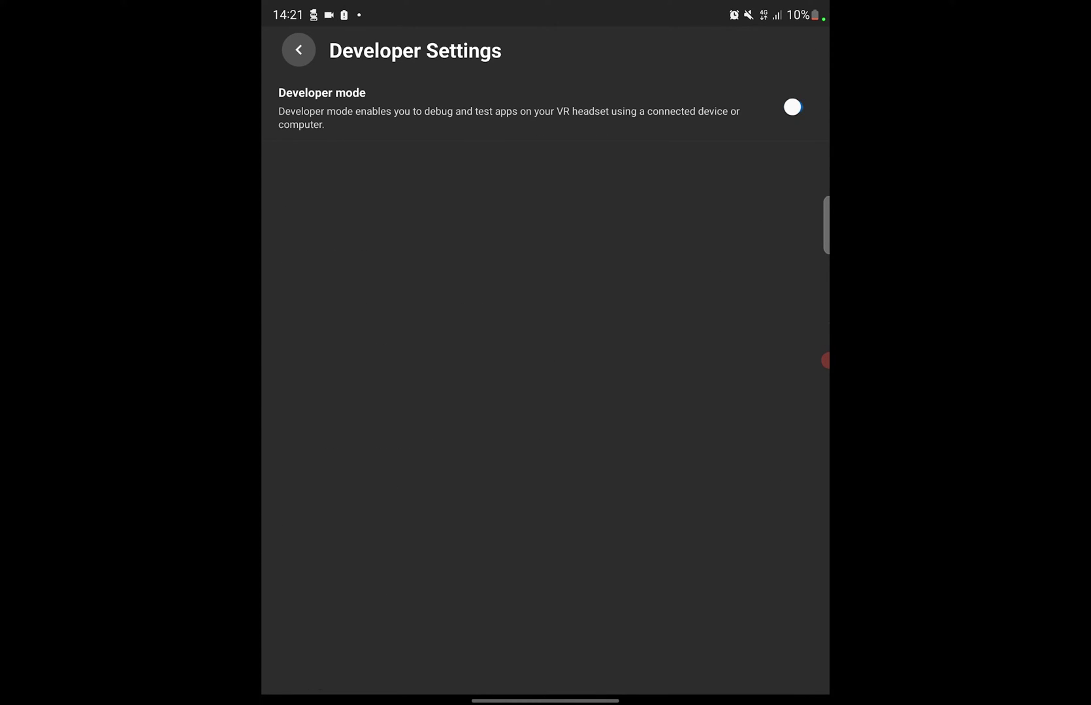
click(791, 105)
drag(545, 697, 544, 523)
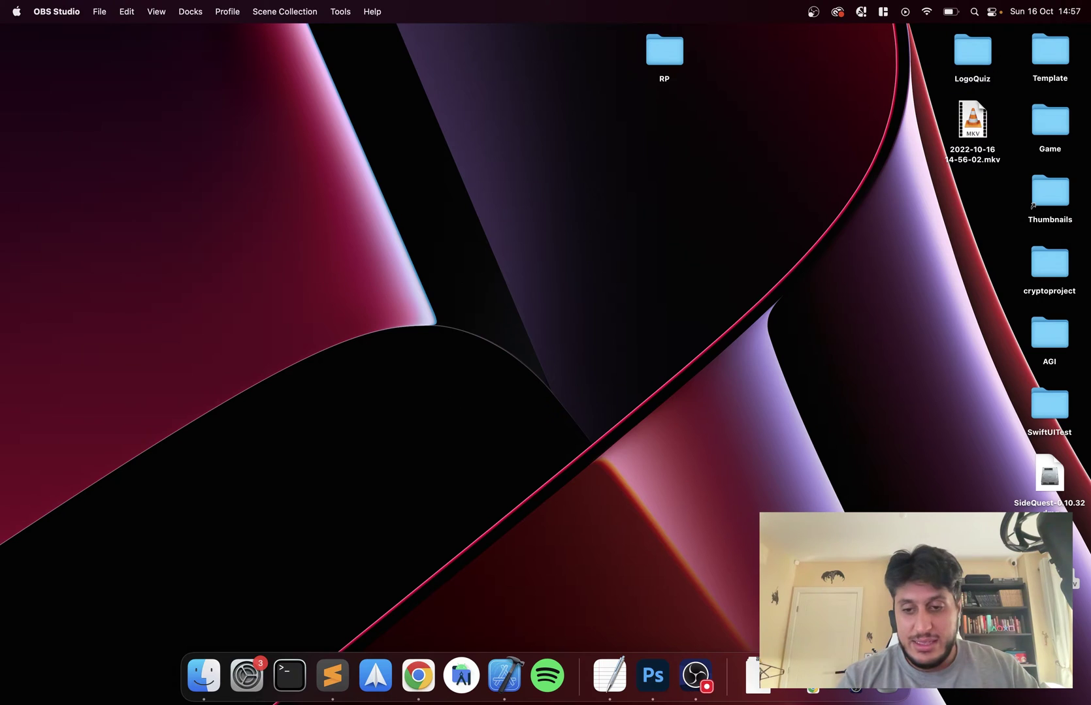
- Launch a new Google Chrome window from the Dock
click(757, 676)
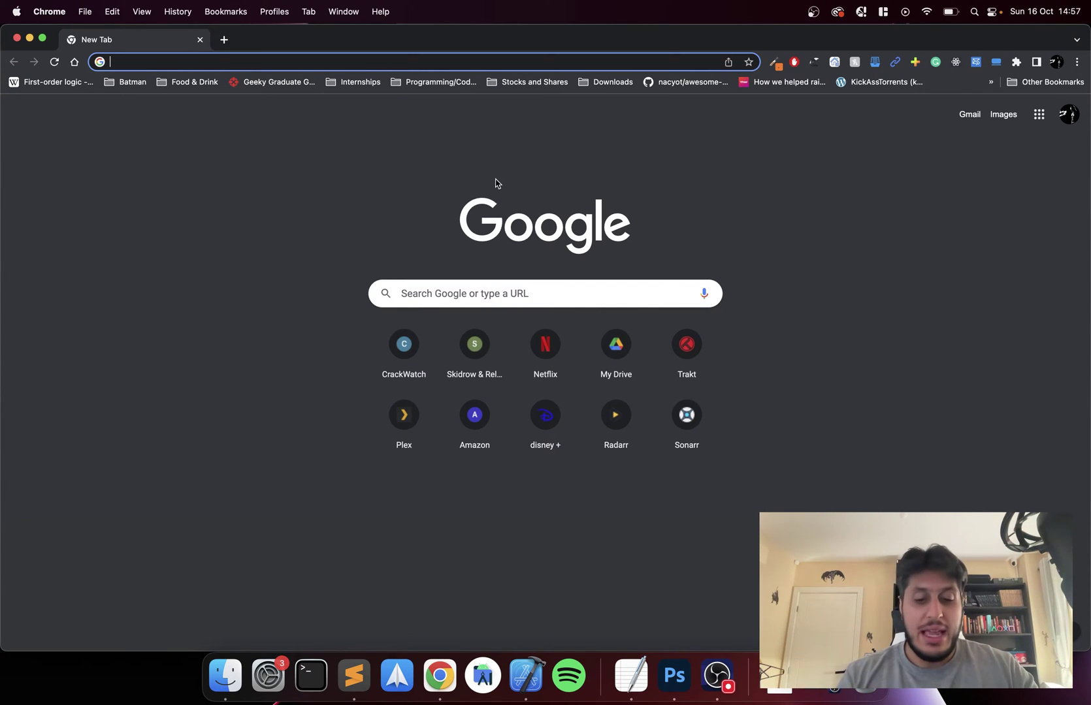
- Go to amazon.co.uk and search for 'anker 56 ohm'
text(amazon.co.uk)
key(Return)
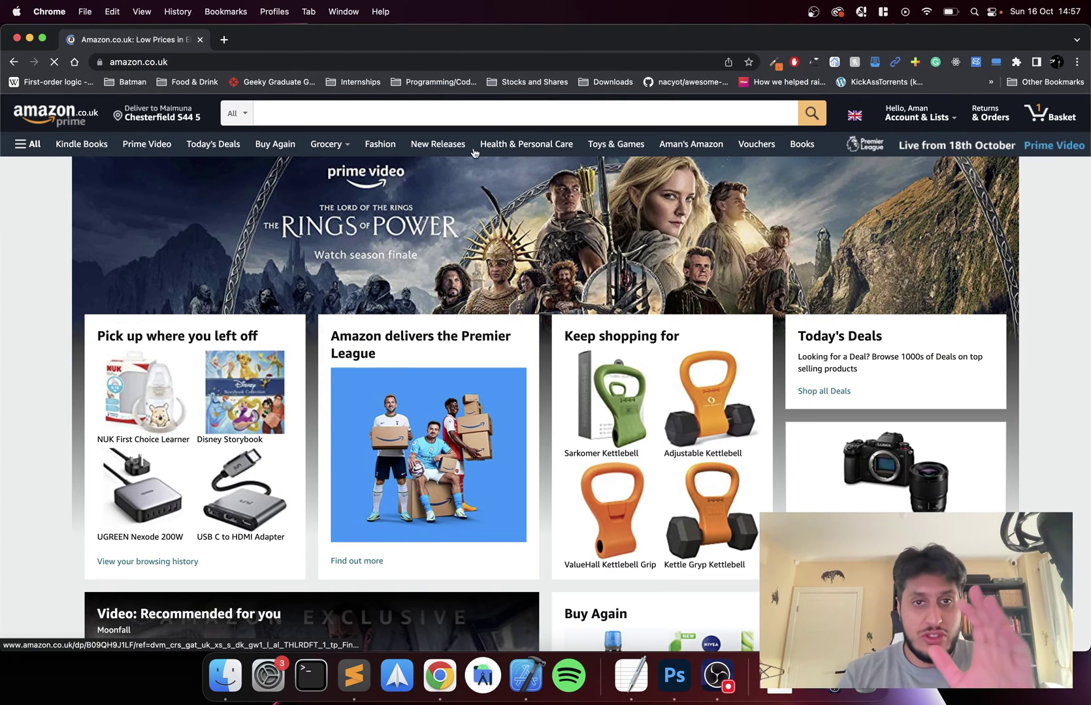
click(417, 104)
text(anker )
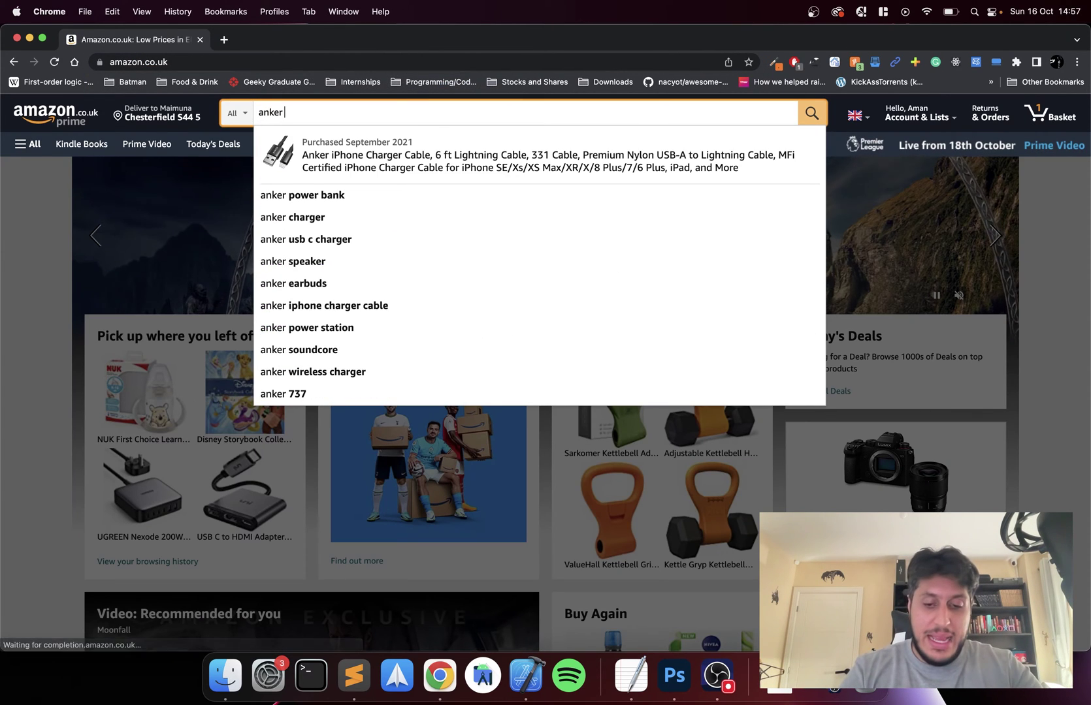
text(56 ohm)
key(Return)
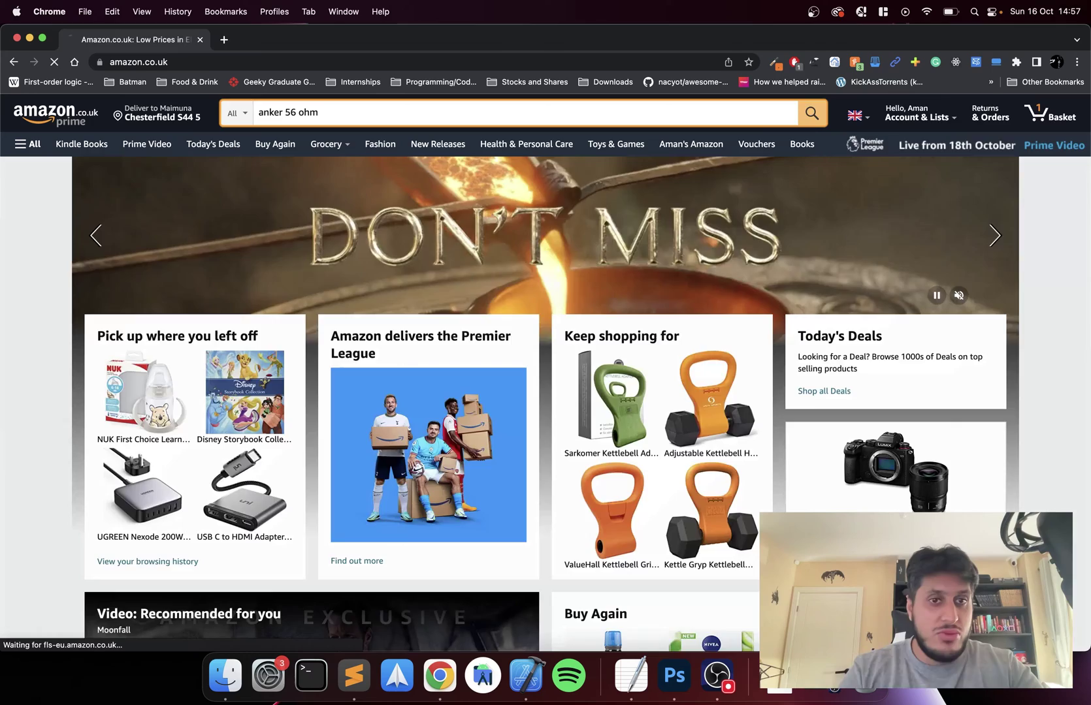
scroll(636, 370, down, 6)
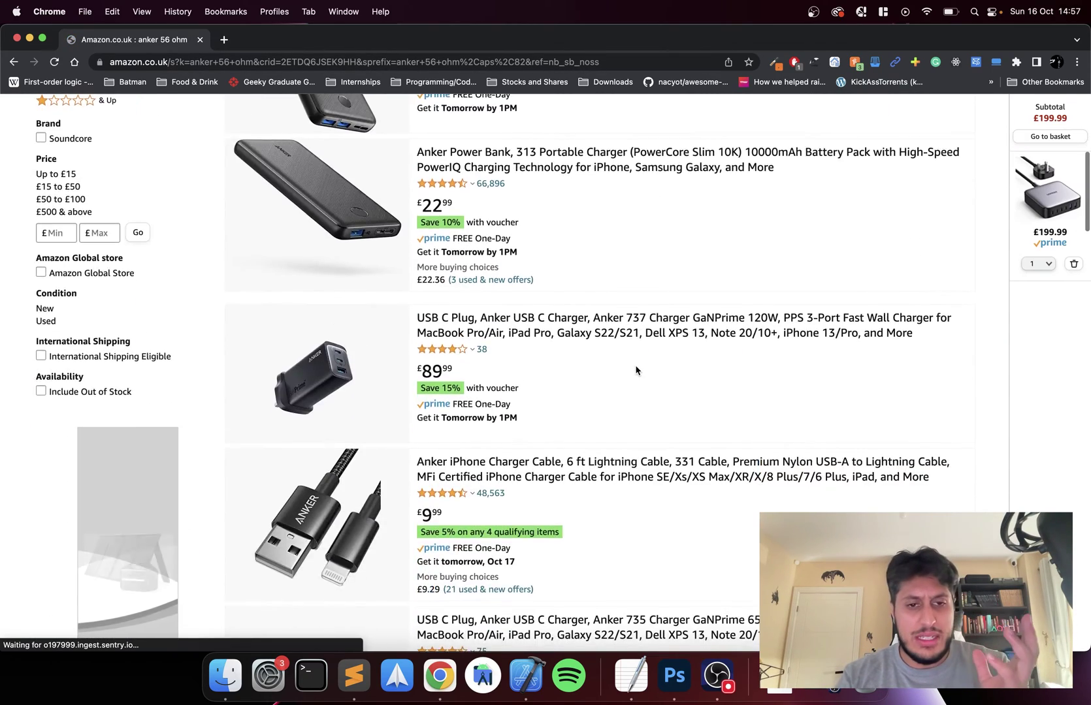
scroll(636, 370, up, 6)
- Refine the search to 'anker 56 ohm usb c cable' and browse the 28 results
click(431, 112)
text(usb)
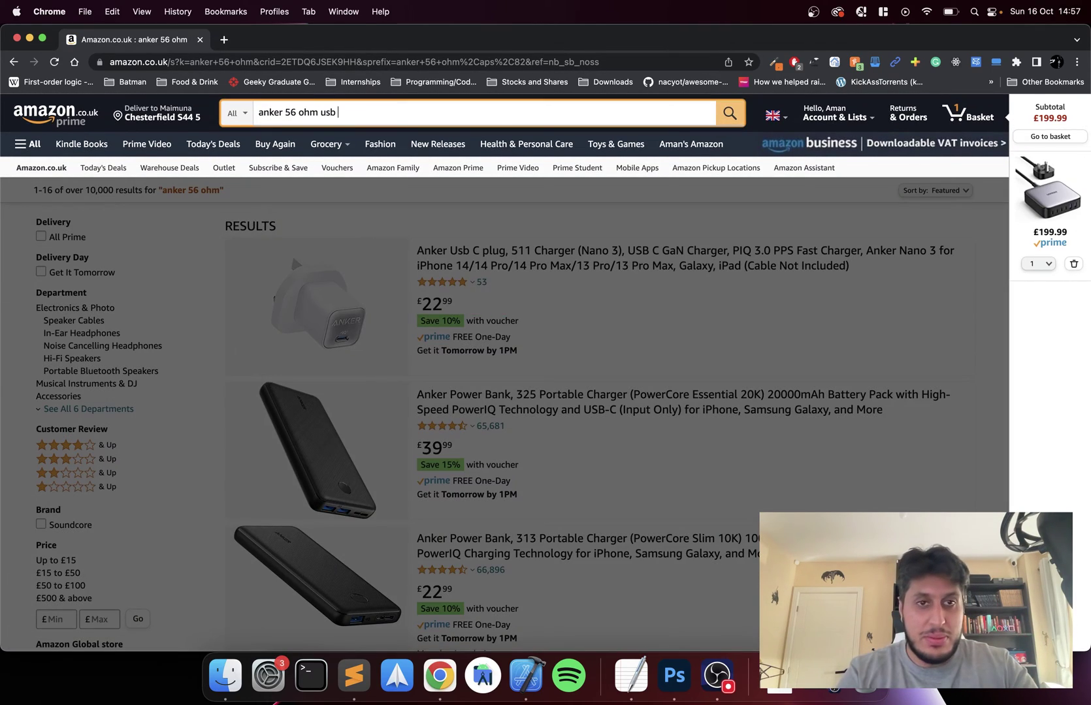
text( c cable)
key(Return)
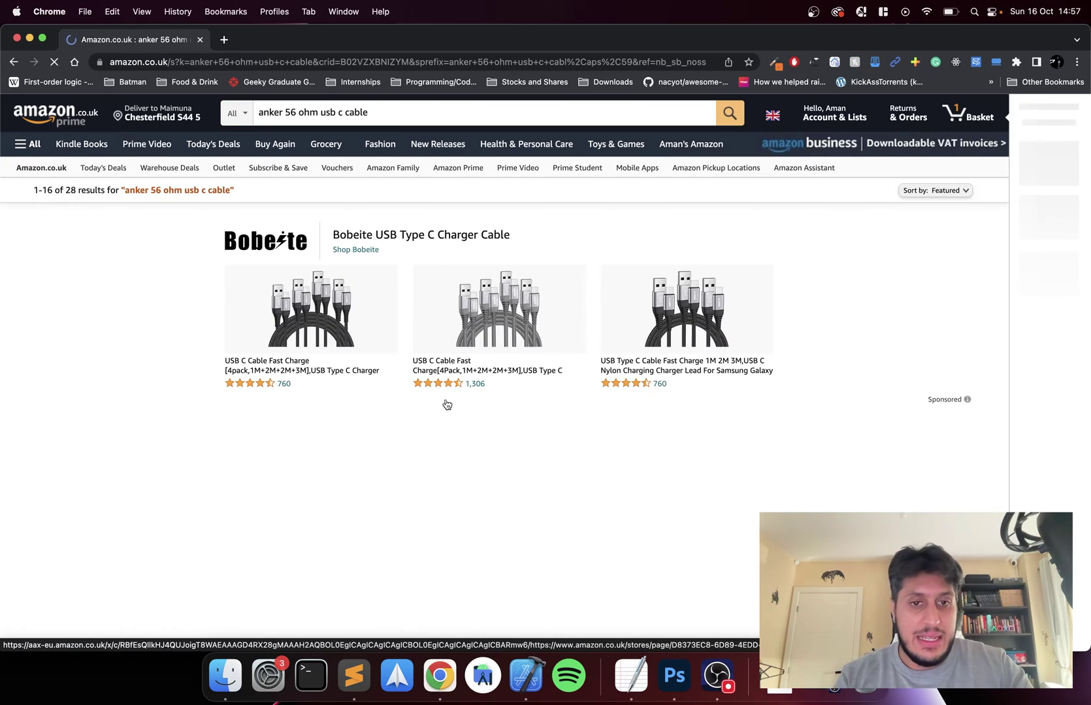
scroll(631, 372, down, 4)
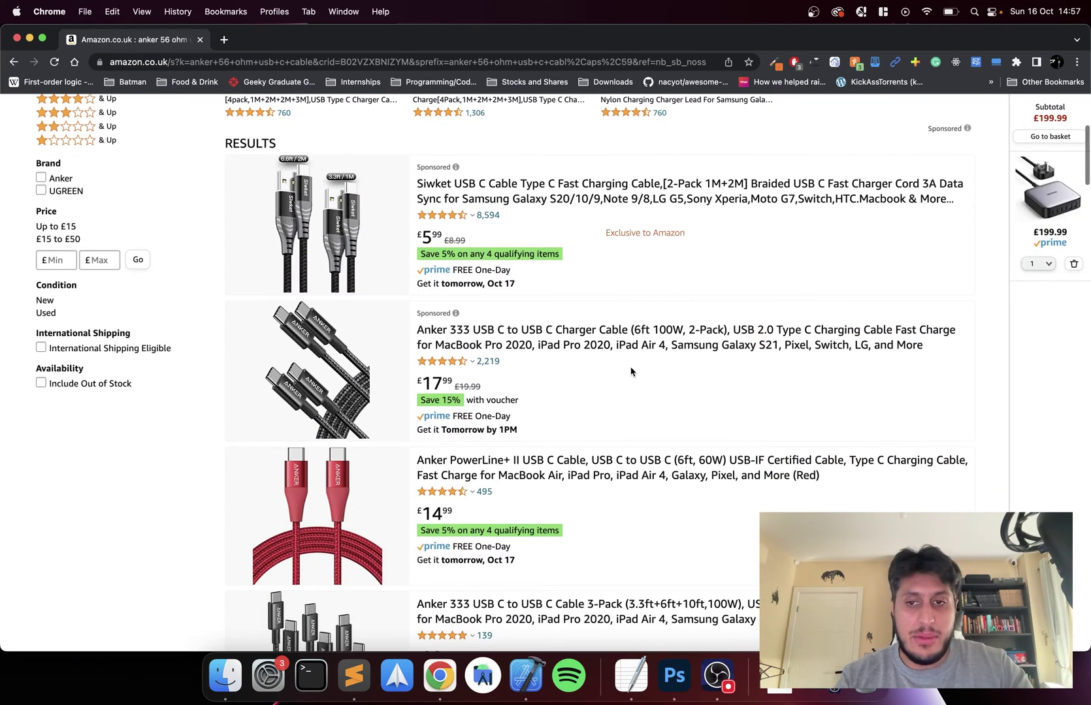
scroll(629, 371, down, 2)
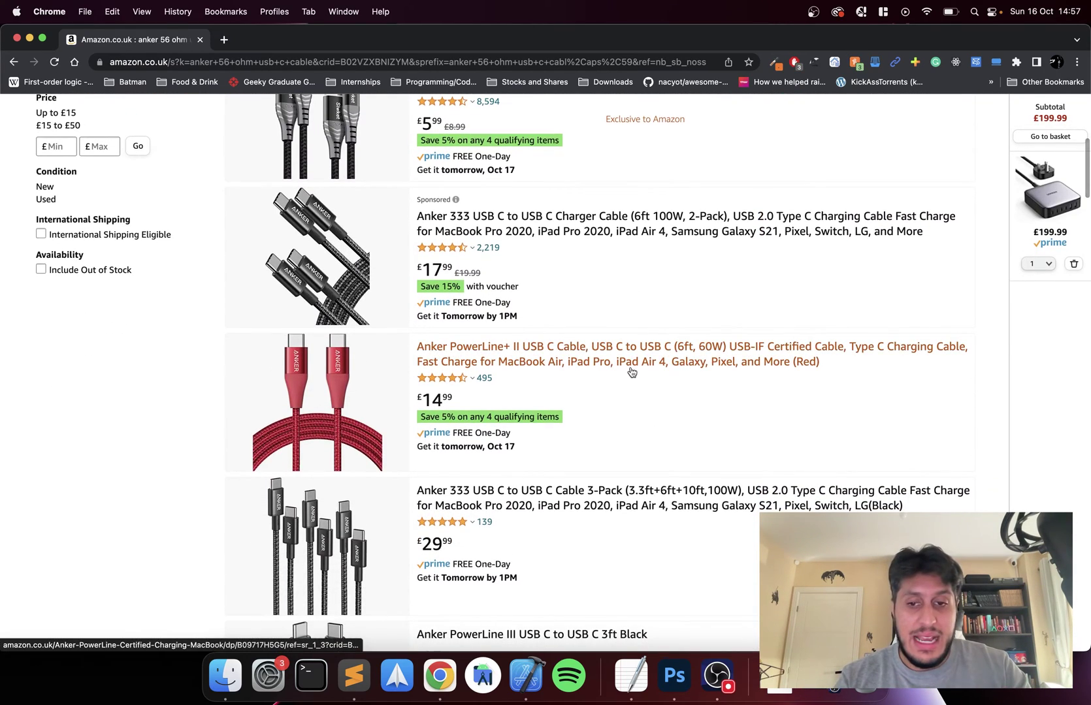
scroll(640, 436, down, 5)
scroll(641, 435, down, 5)
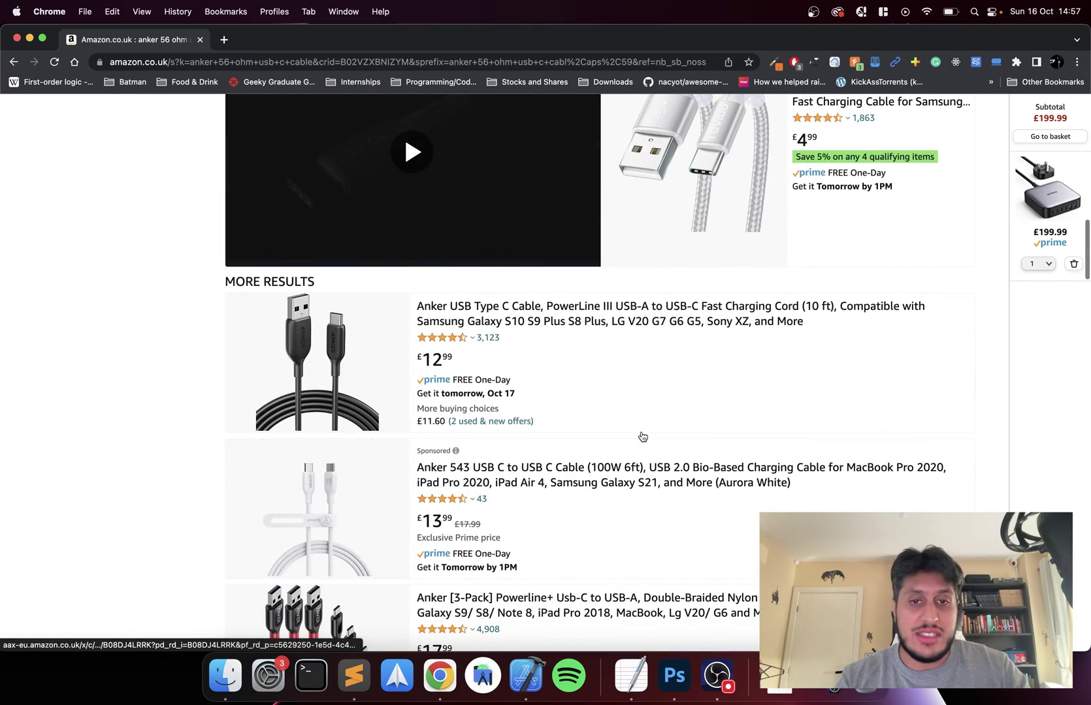
scroll(641, 436, down, 5)
scroll(641, 436, down, 1)
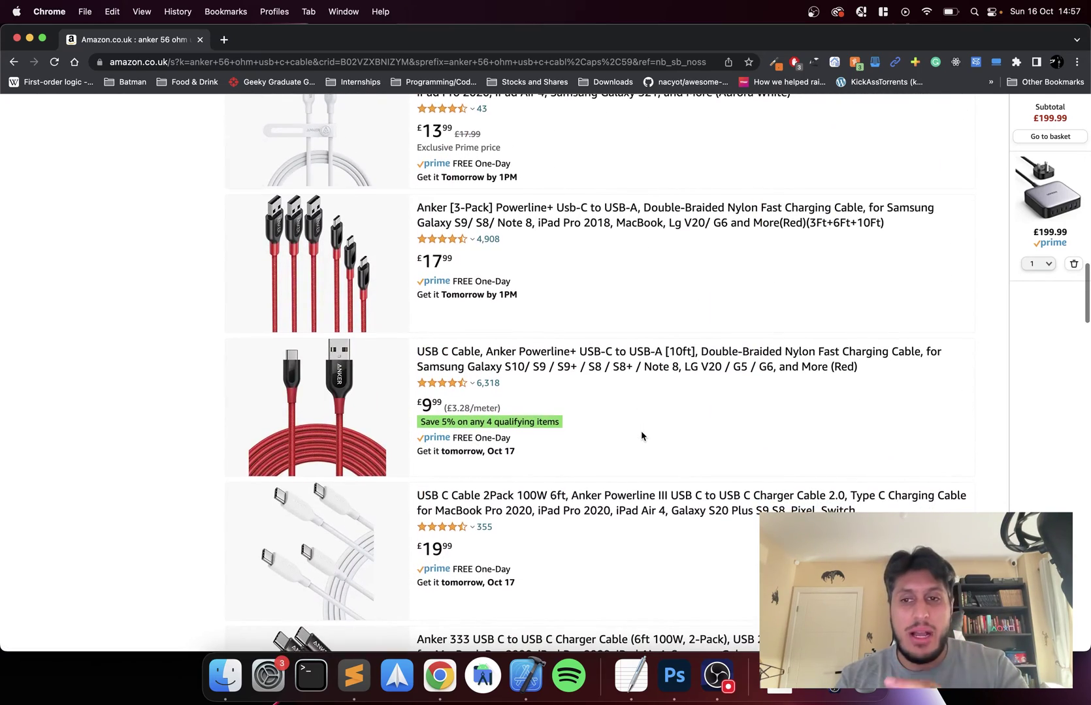
scroll(642, 436, up, 15)
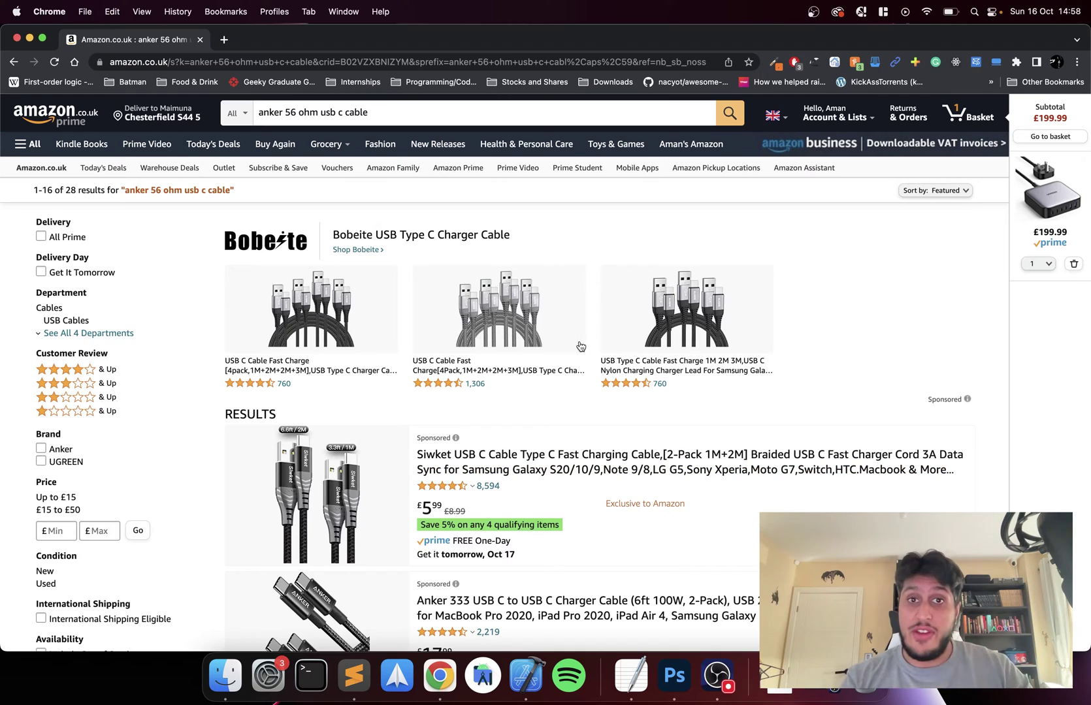
- Search Amazon for 'anker 56 oculus' and open the Anker 10ft Powerline USB-C cable, £14.99
double_click(524, 112)
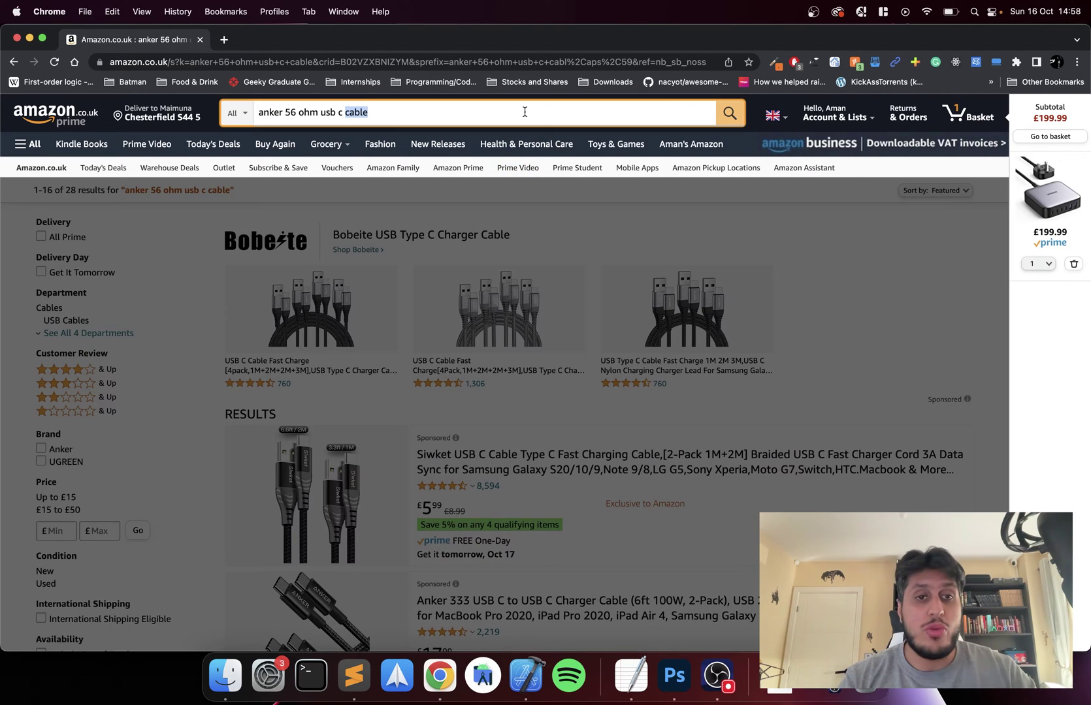
key(BackSpace)
key(BackSpace)
key(BackSpace)
key(BackSpace)
key(BackSpace)
key(BackSpace)
key(BackSpace)
key(BackSpace)
key(BackSpace)
key(BackSpace)
key(BackSpace)
text(oculus)
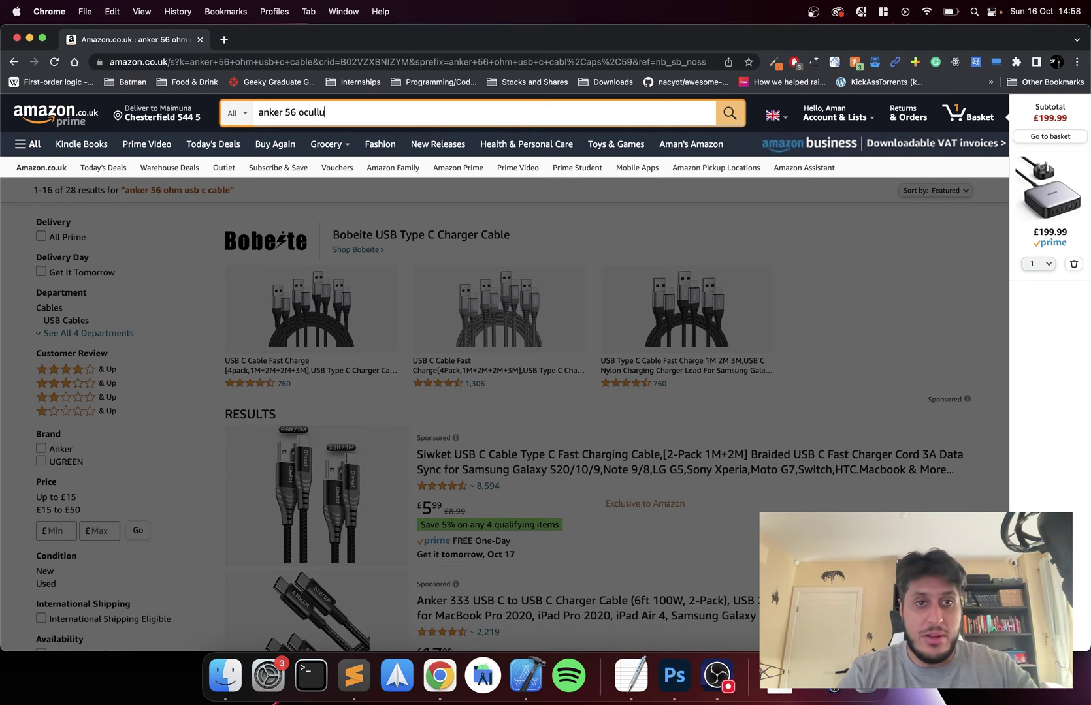
key(Return)
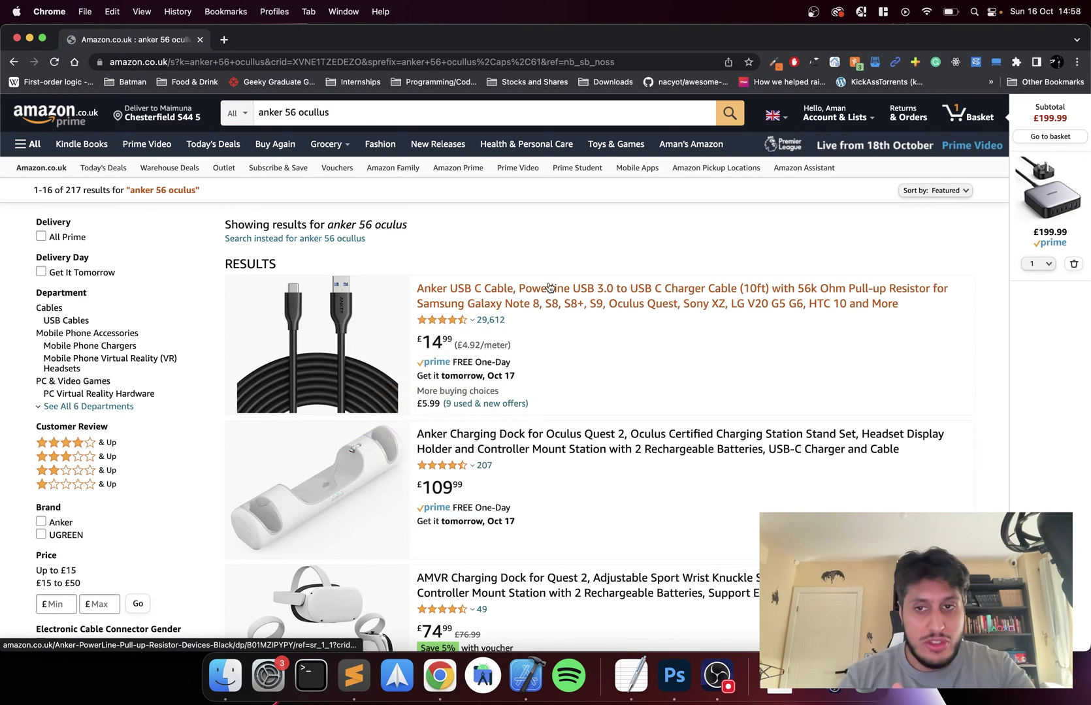
click(554, 288)
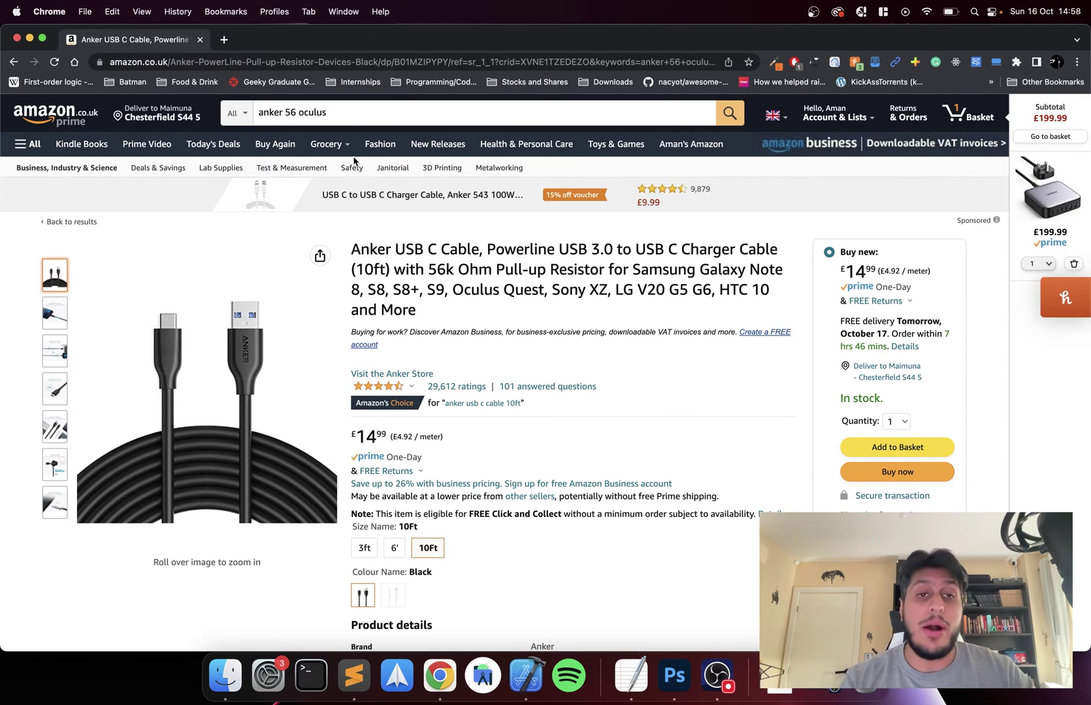
click(295, 104)
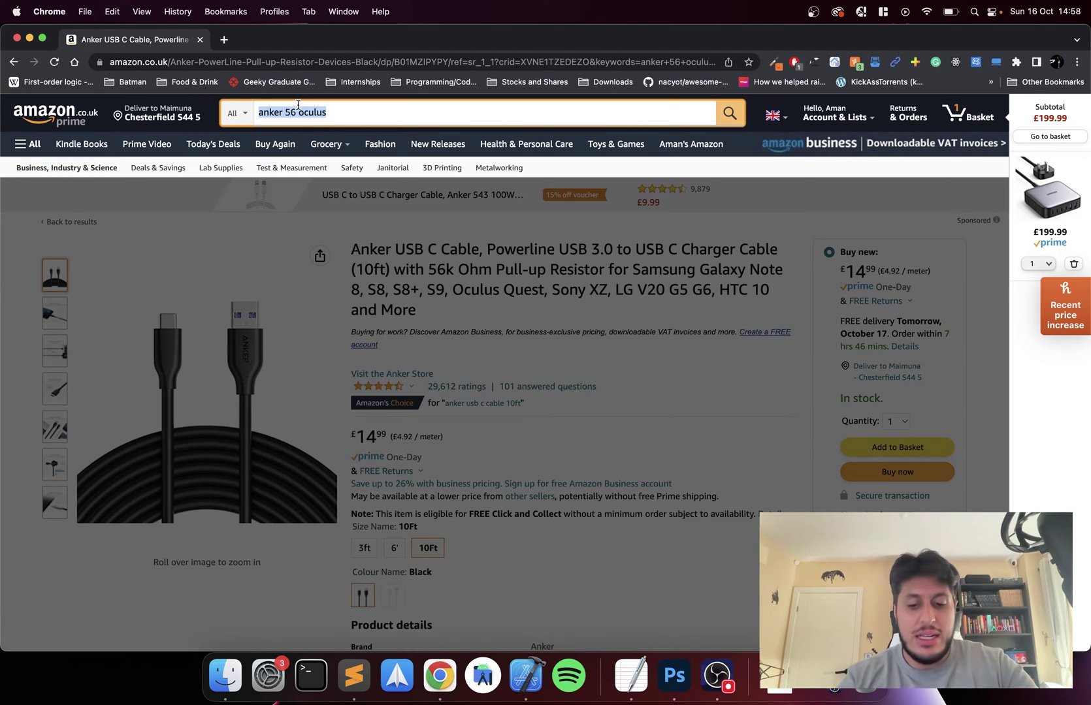
- Search Amazon for 'ugreen extension lead'
text(ugreen e)
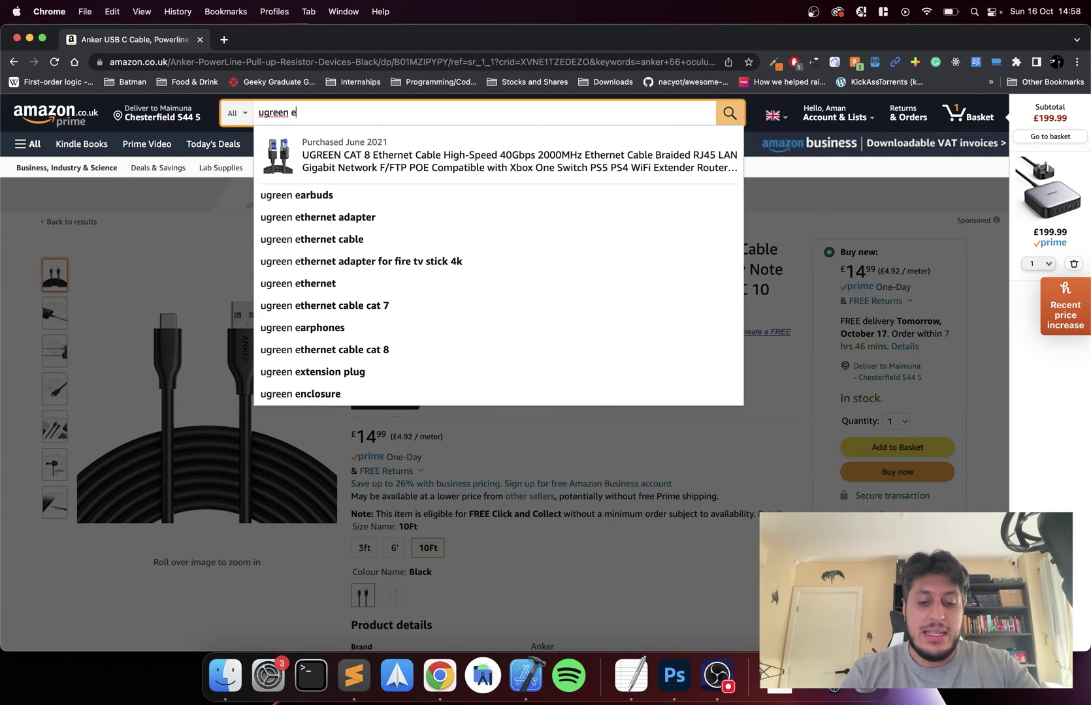
text(xtension lead)
key(Return)
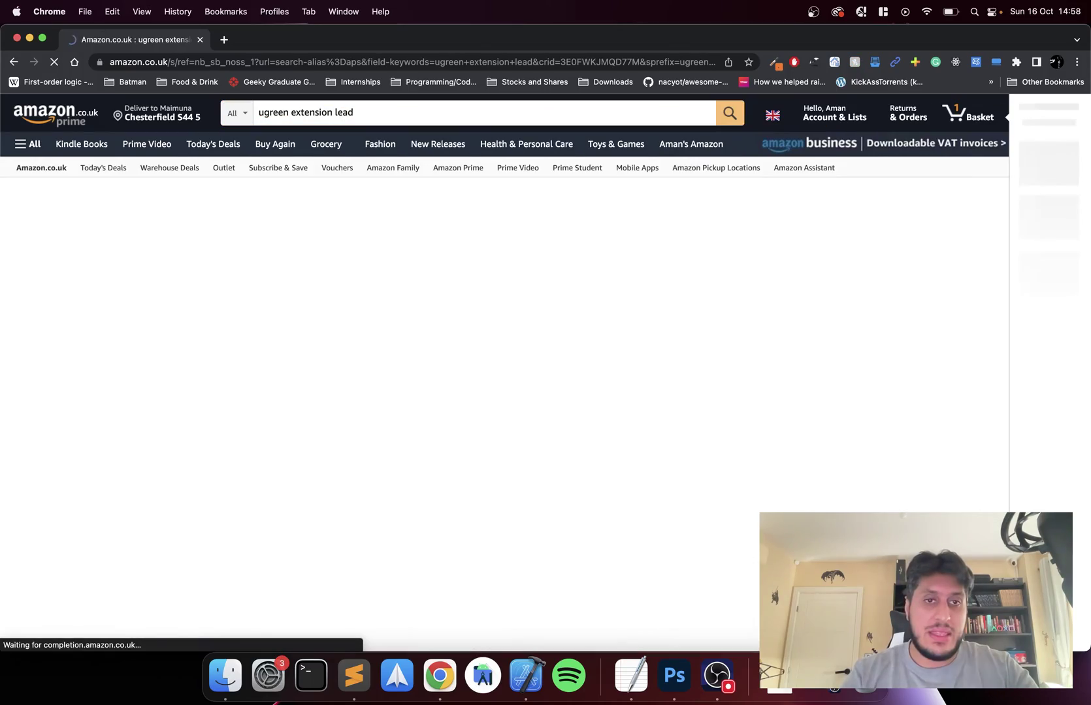
scroll(461, 477, down, 10)
scroll(460, 476, down, 8)
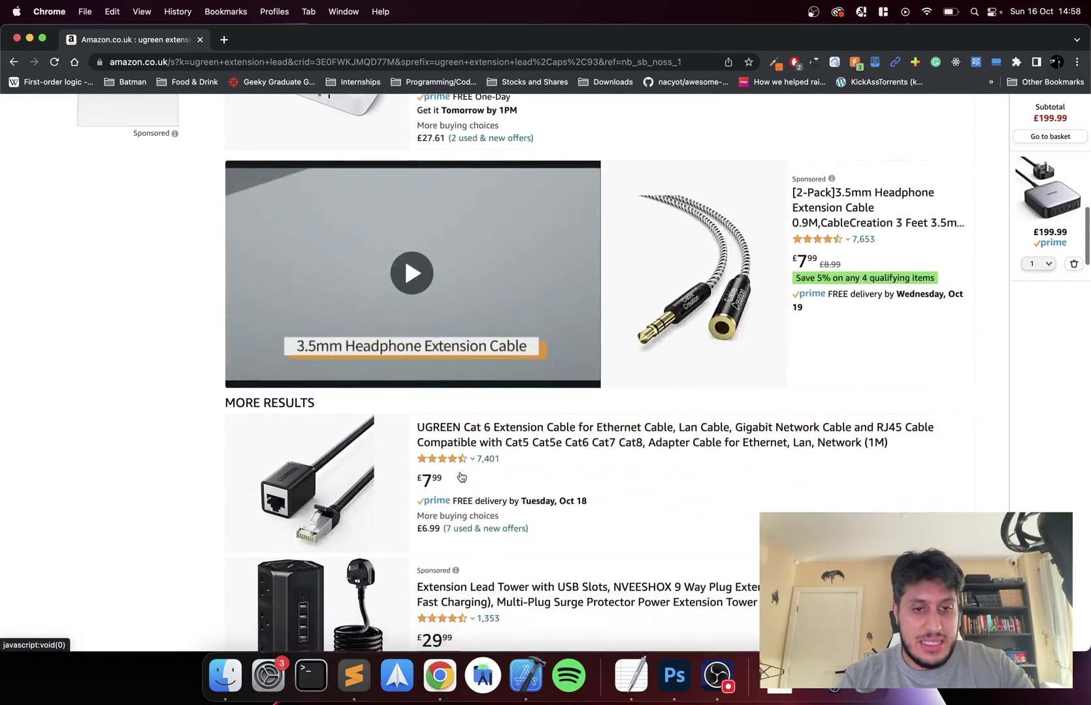
- Refine the search to 'ugreen extension lead active' and browse the results
click(372, 114)
text(active)
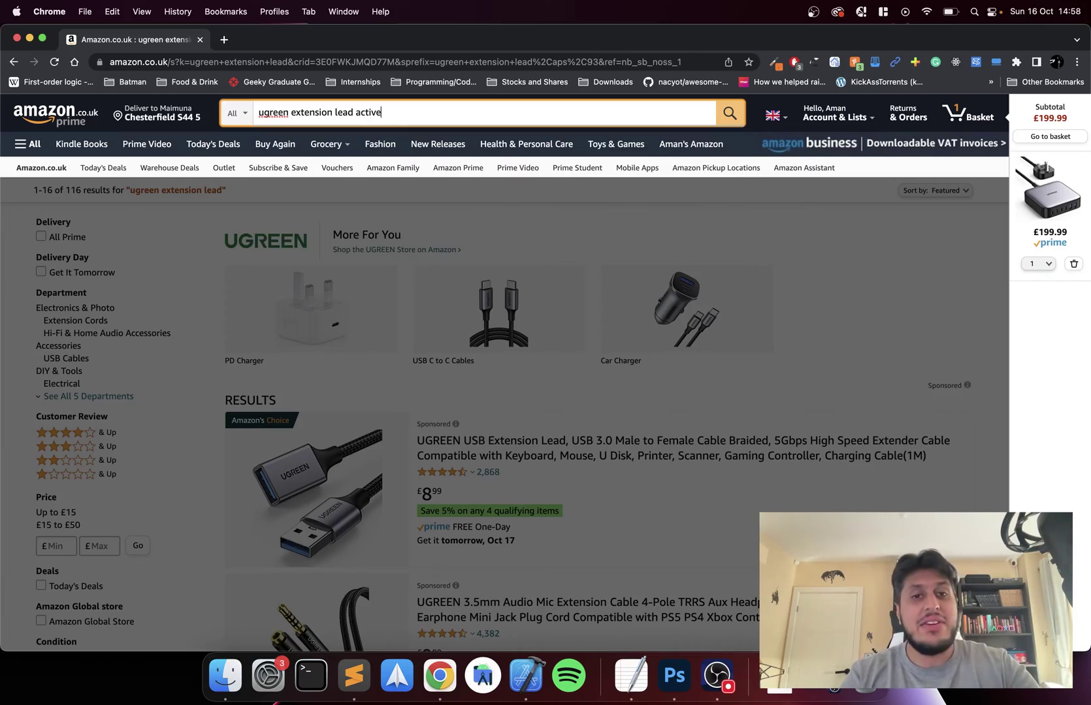
key(Return)
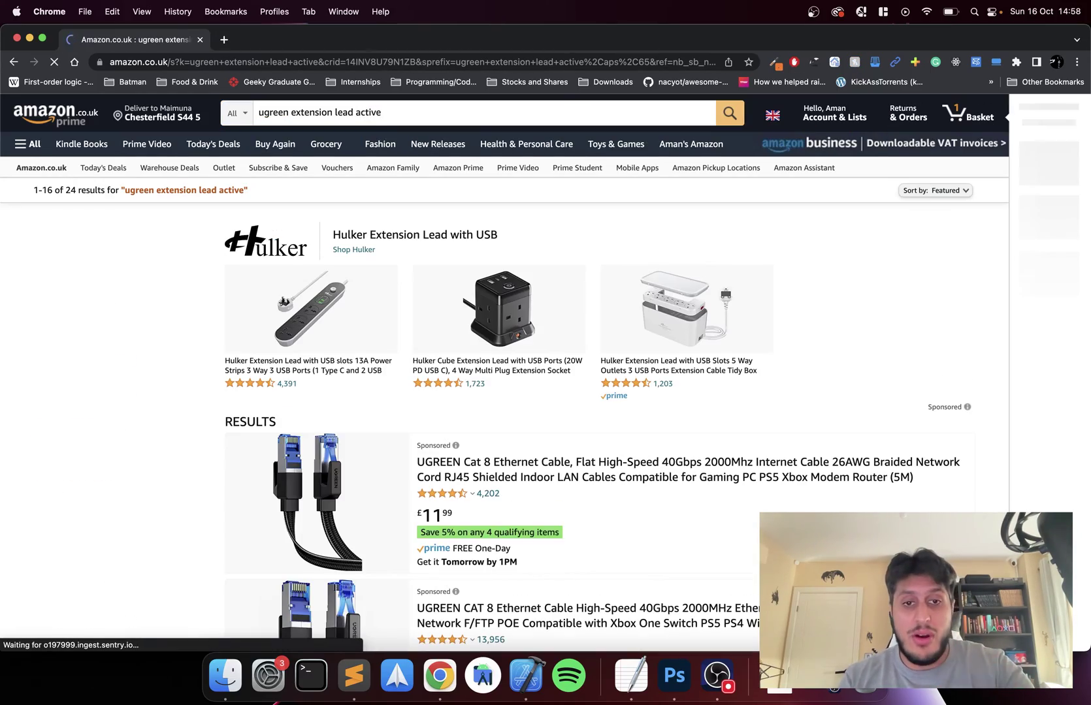
scroll(426, 299, down, 15)
scroll(426, 299, up, 15)
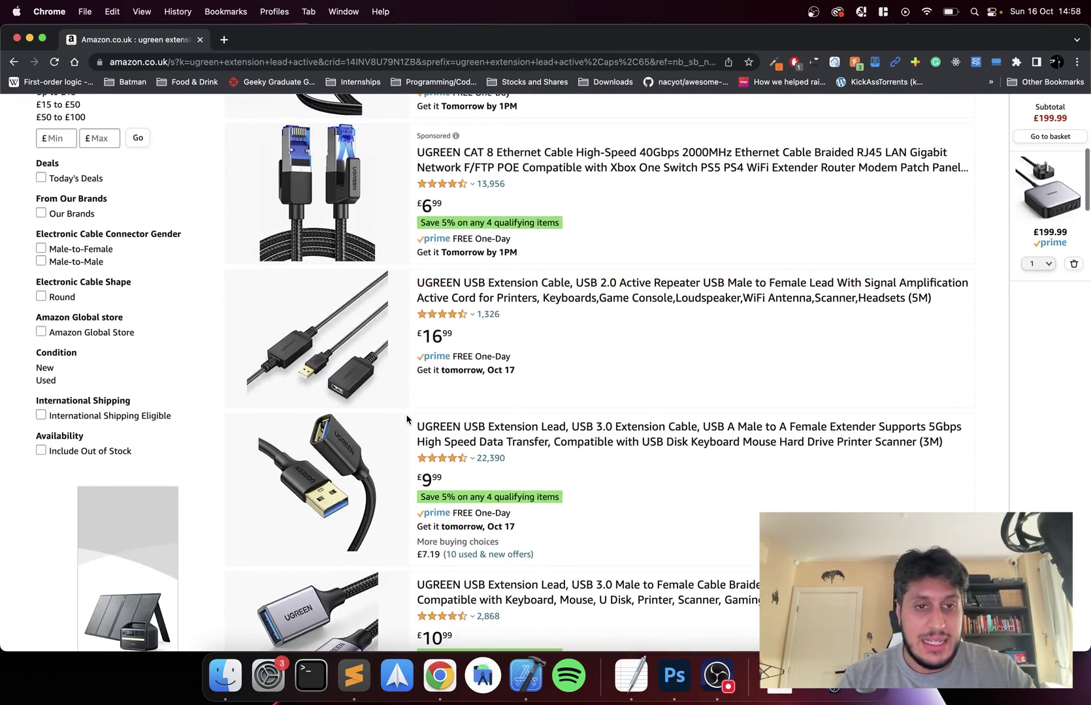
scroll(382, 581, down, 15)
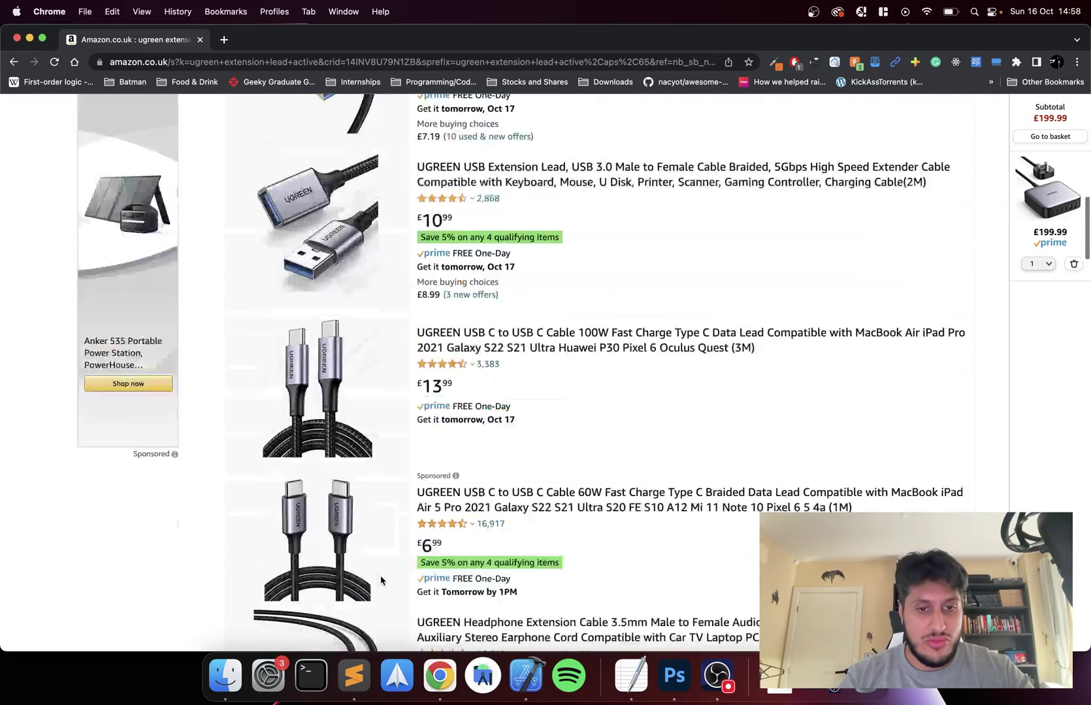
scroll(382, 581, down, 15)
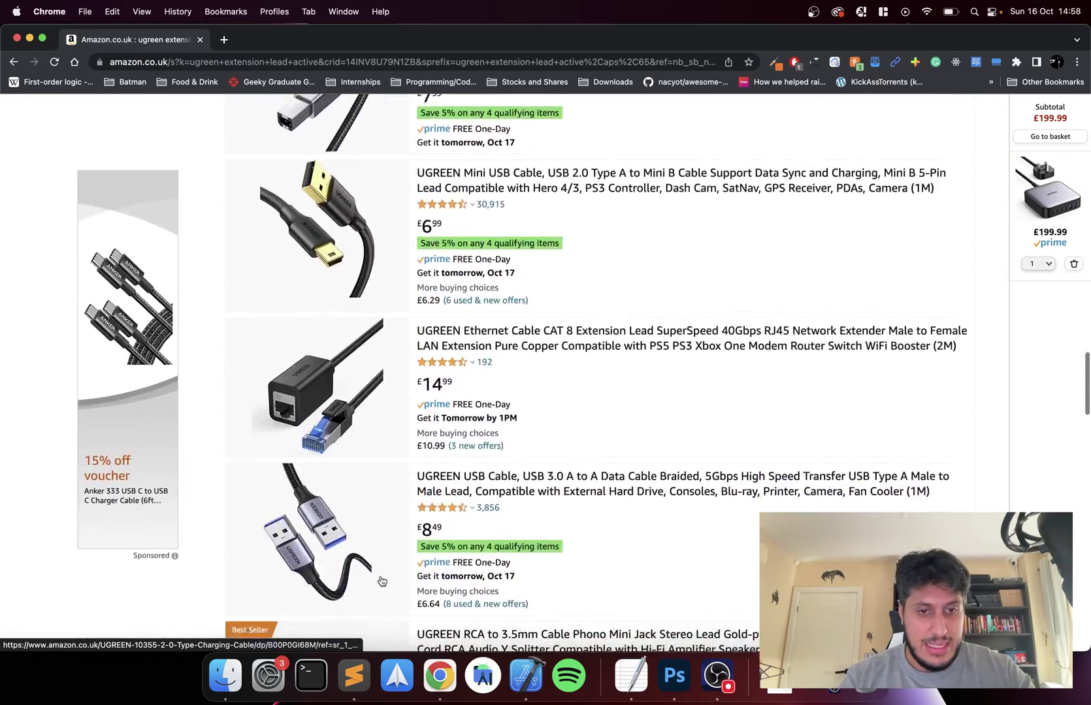
scroll(382, 581, down, 10)
scroll(382, 581, up, 20)
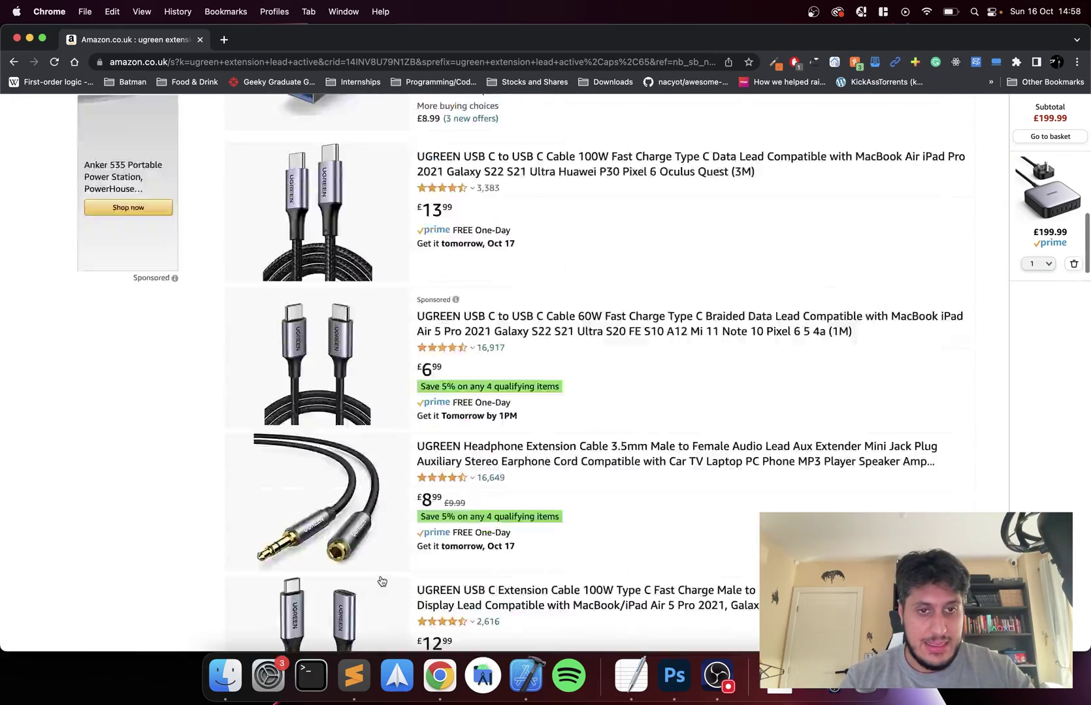
- Change the search to 'ugreen usb extension lead active' and open results page 2
click(289, 112)
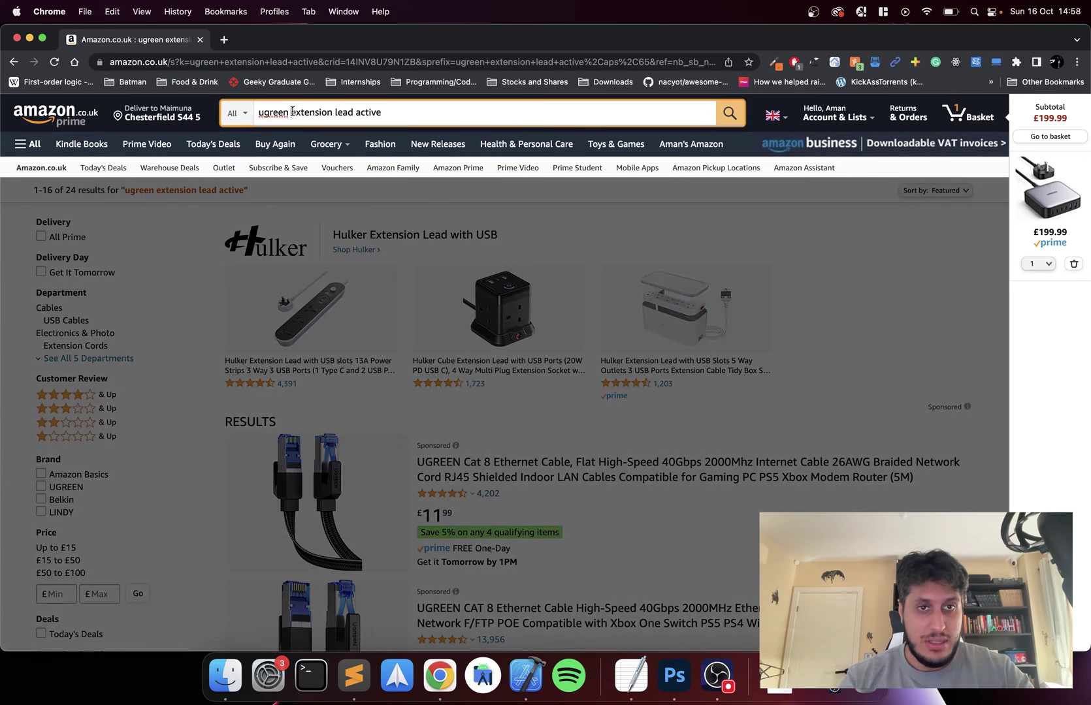
text(usb)
key(Return)
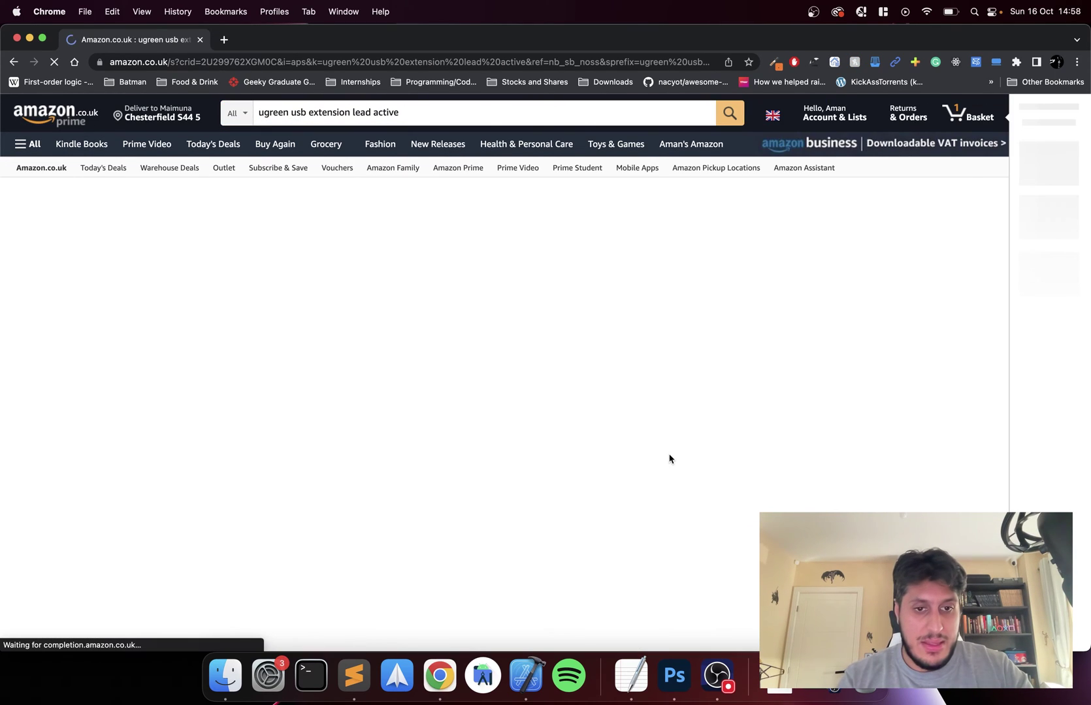
scroll(669, 459, down, 5)
scroll(670, 458, down, 1)
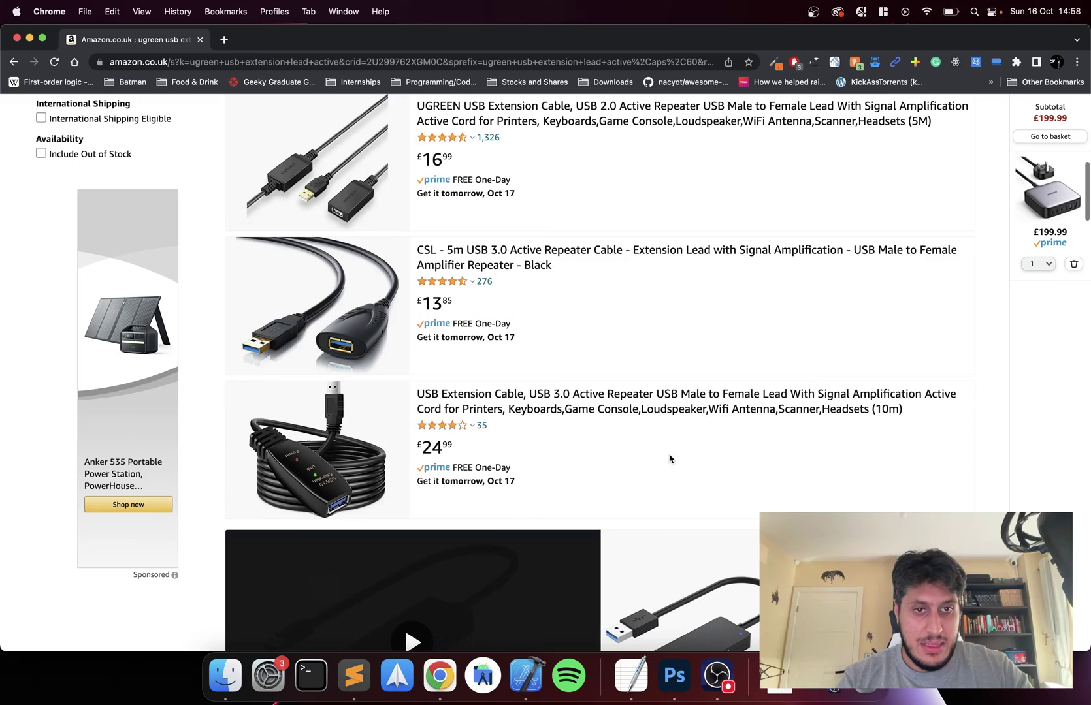
scroll(630, 463, down, 15)
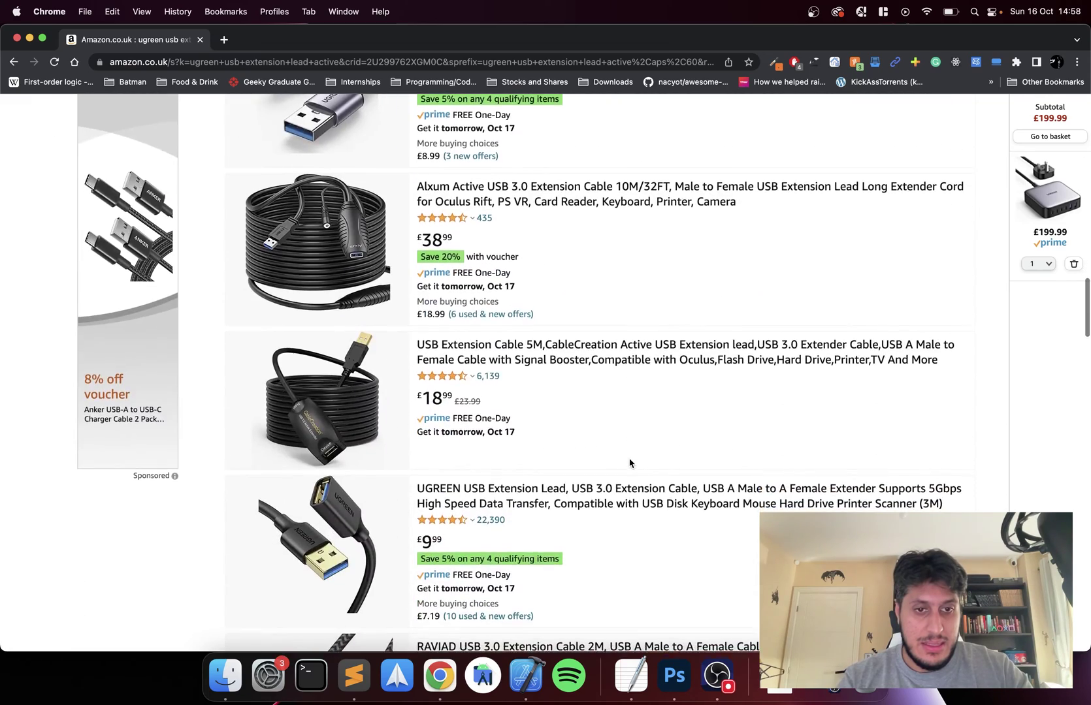
scroll(629, 463, down, 15)
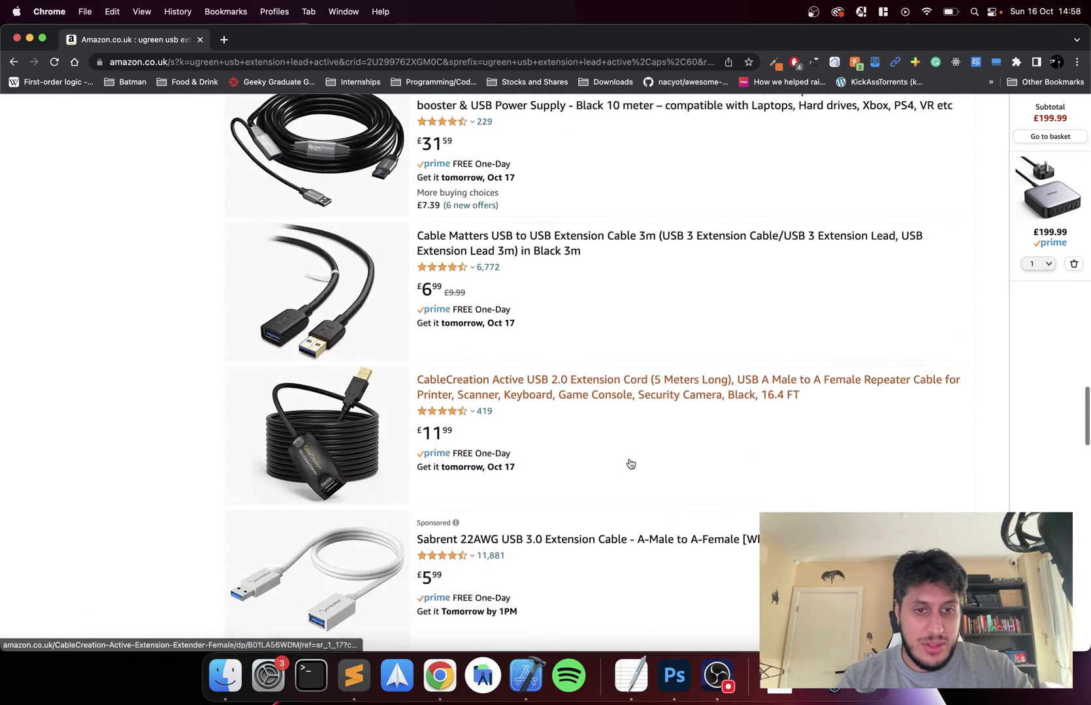
scroll(631, 463, down, 15)
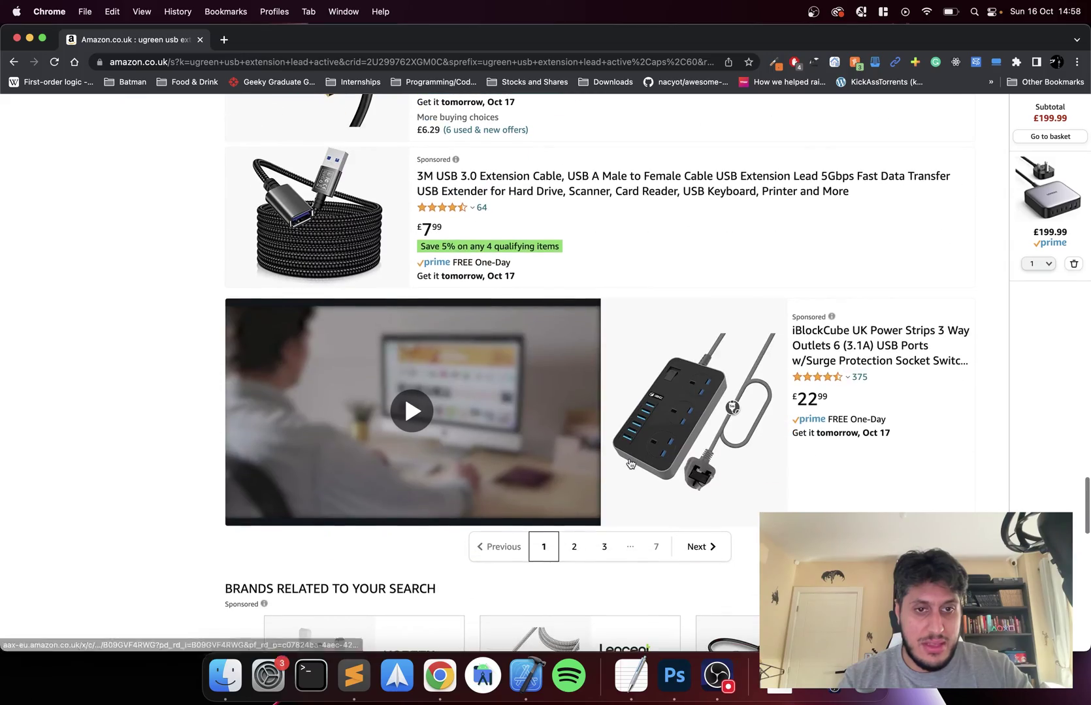
click(700, 546)
scroll(512, 377, down, 6)
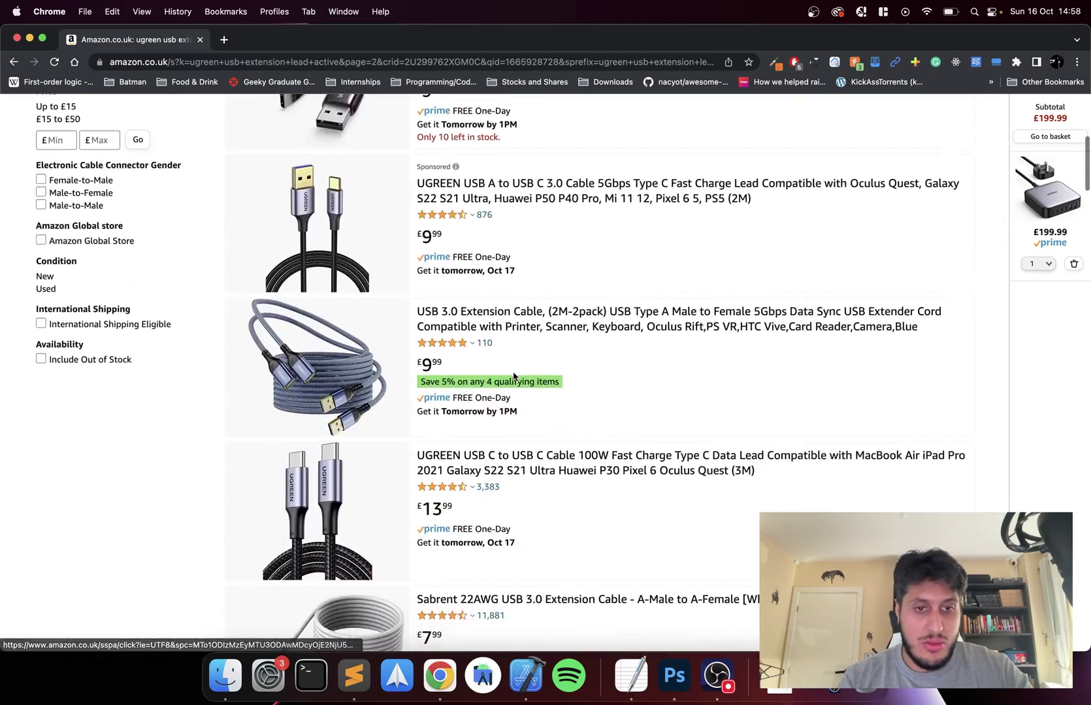
scroll(513, 377, down, 15)
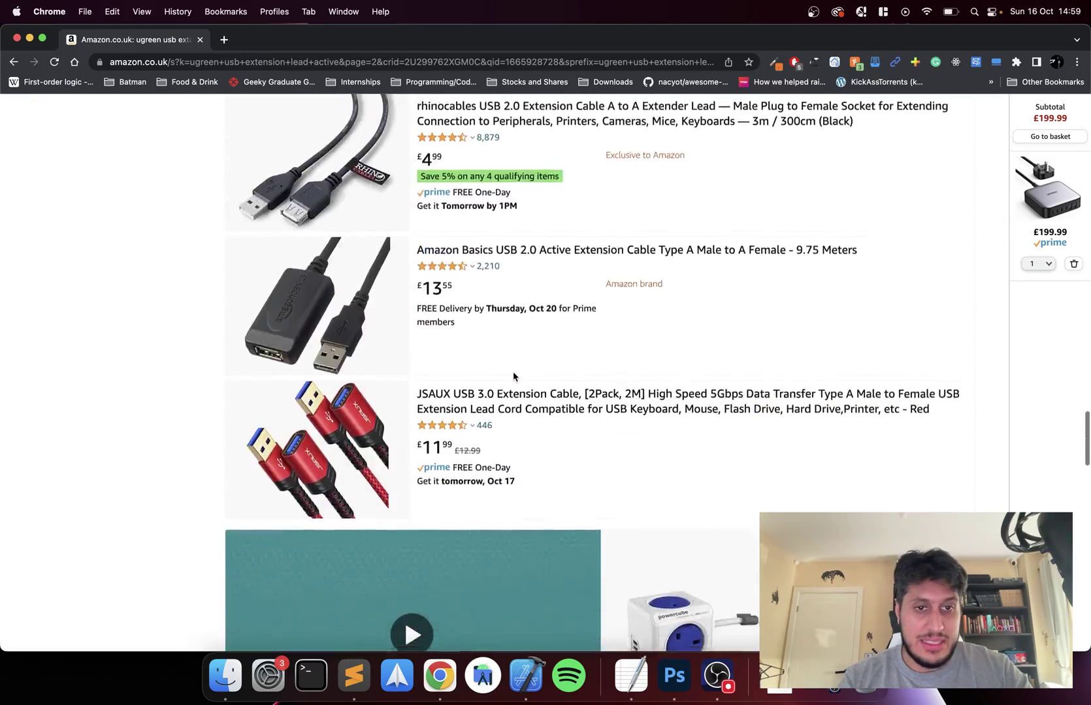
scroll(514, 377, up, 20)
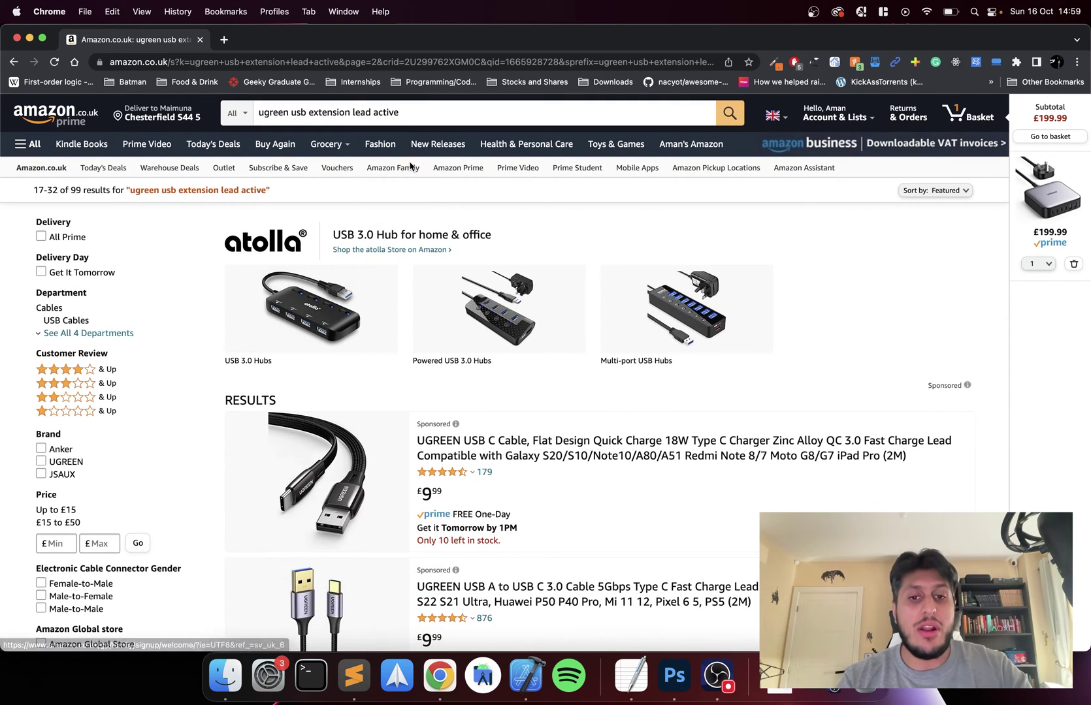
- Close the Amazon window and Google 'sidequest' in a new Chrome window
click(200, 40)
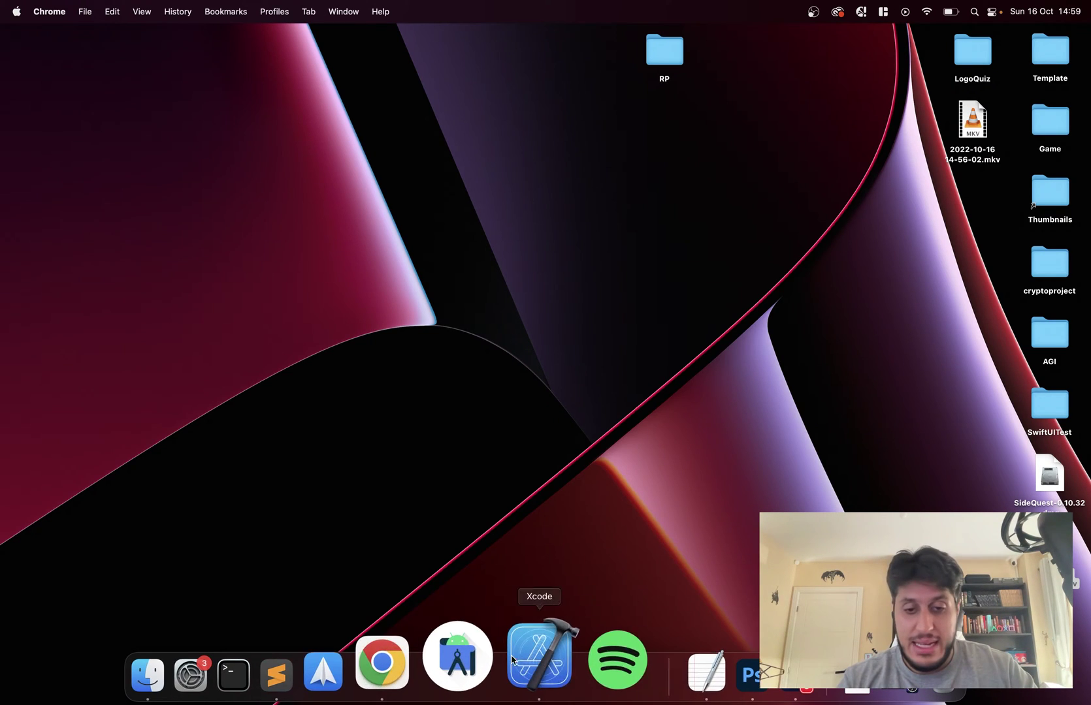
right_click(439, 656)
click(453, 504)
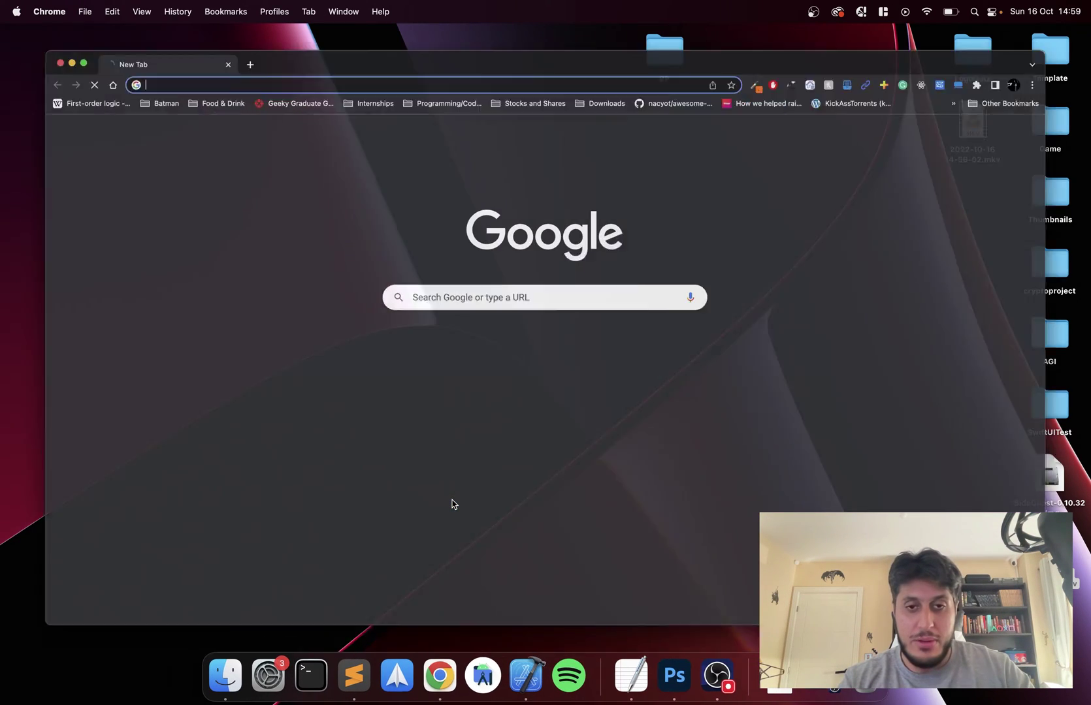
text(sidequest)
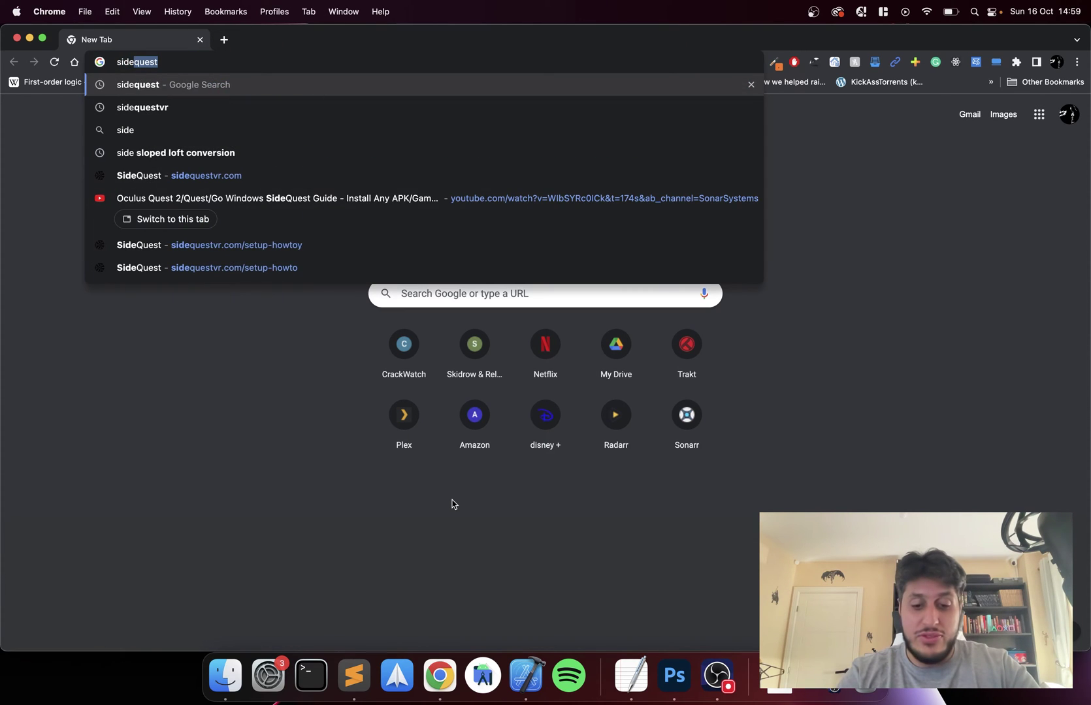
key(Return)
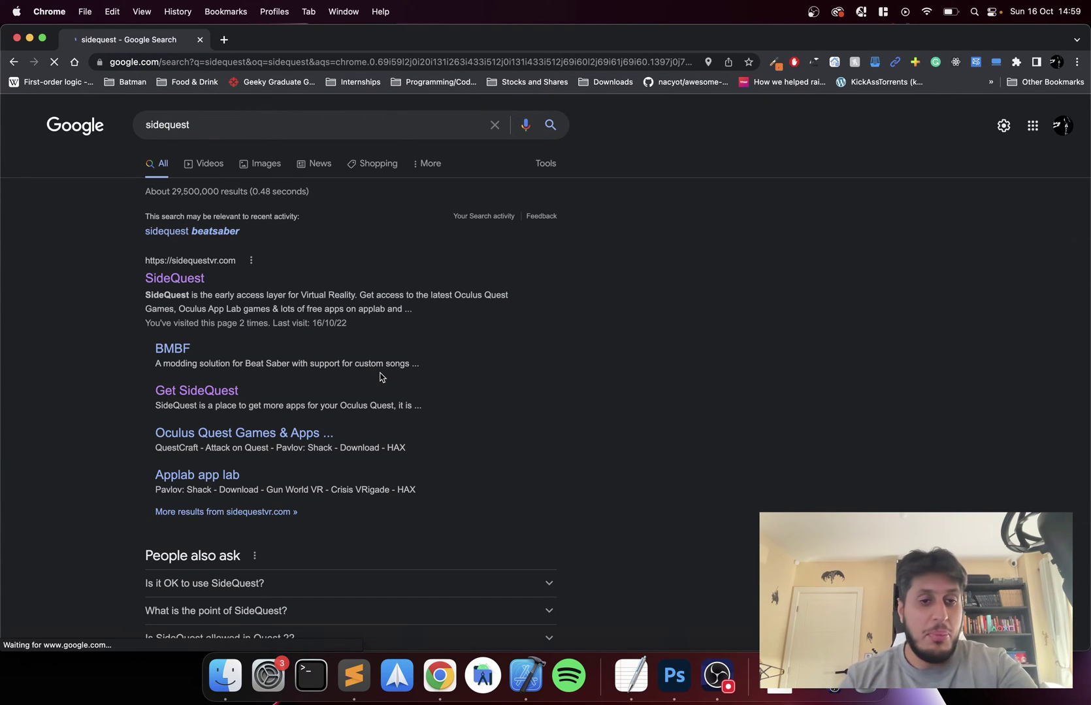
- Open the SideQuest website's Get SideQuest page and scroll to the installer options
click(178, 275)
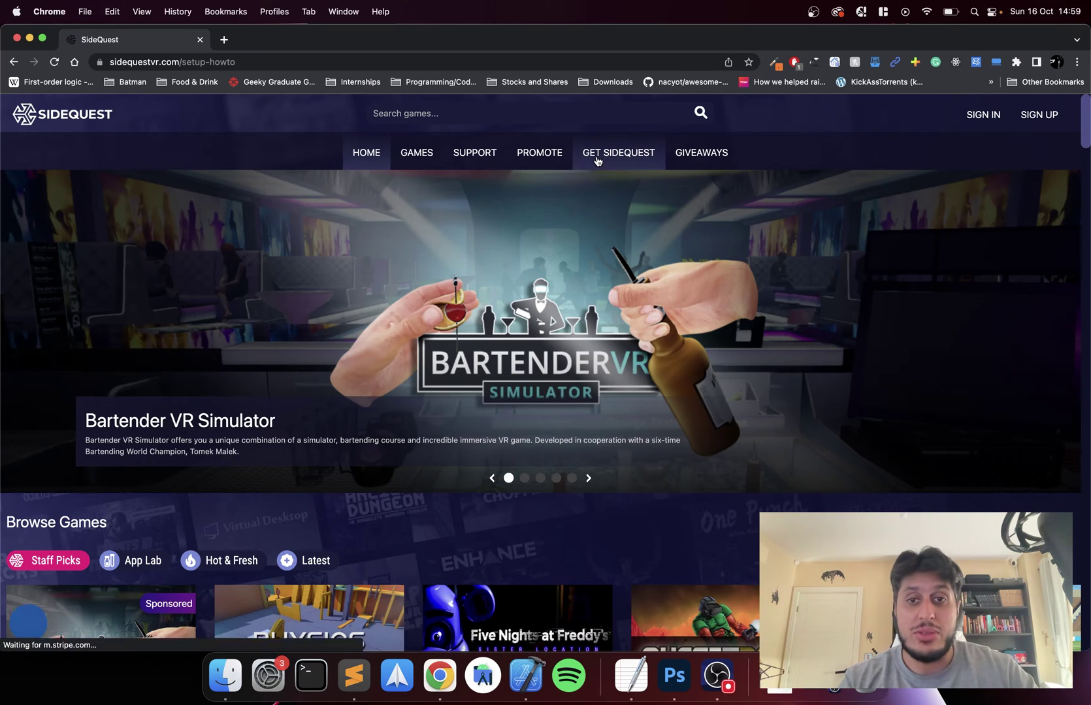
click(596, 156)
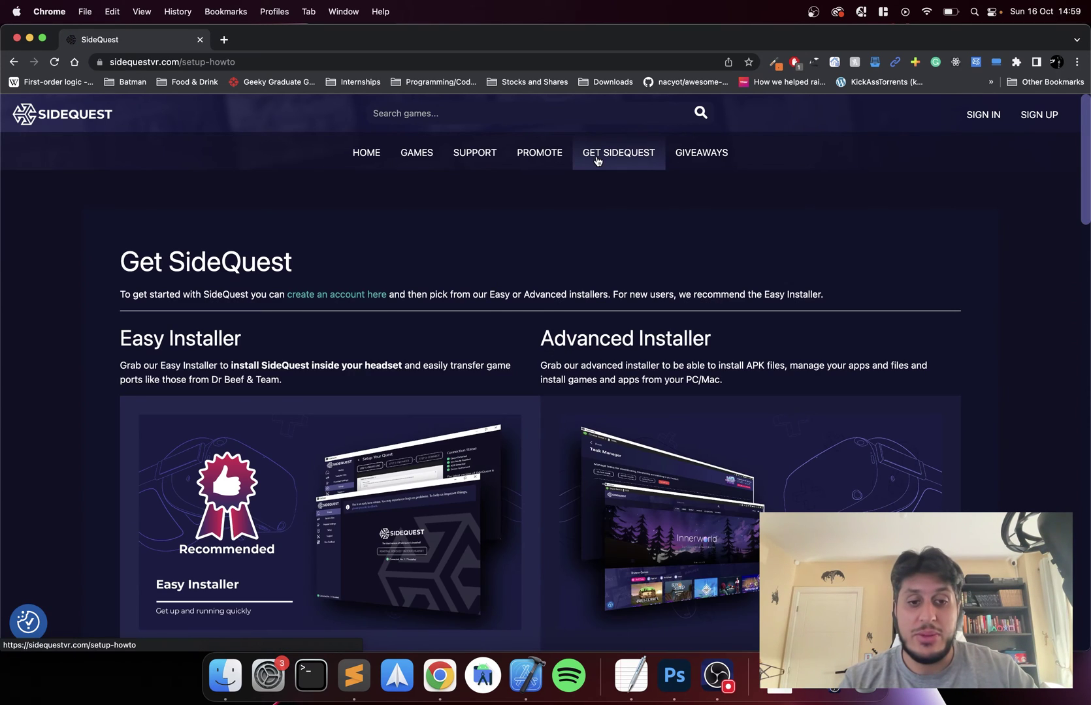
scroll(562, 391, down, 4)
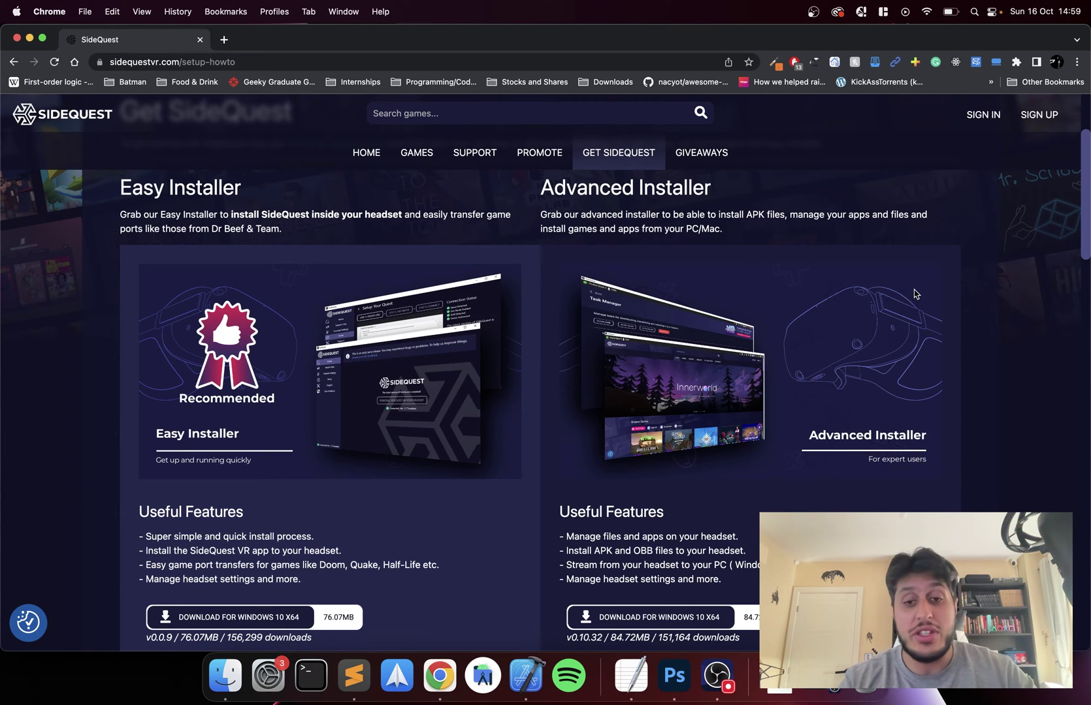
scroll(915, 294, down, 5)
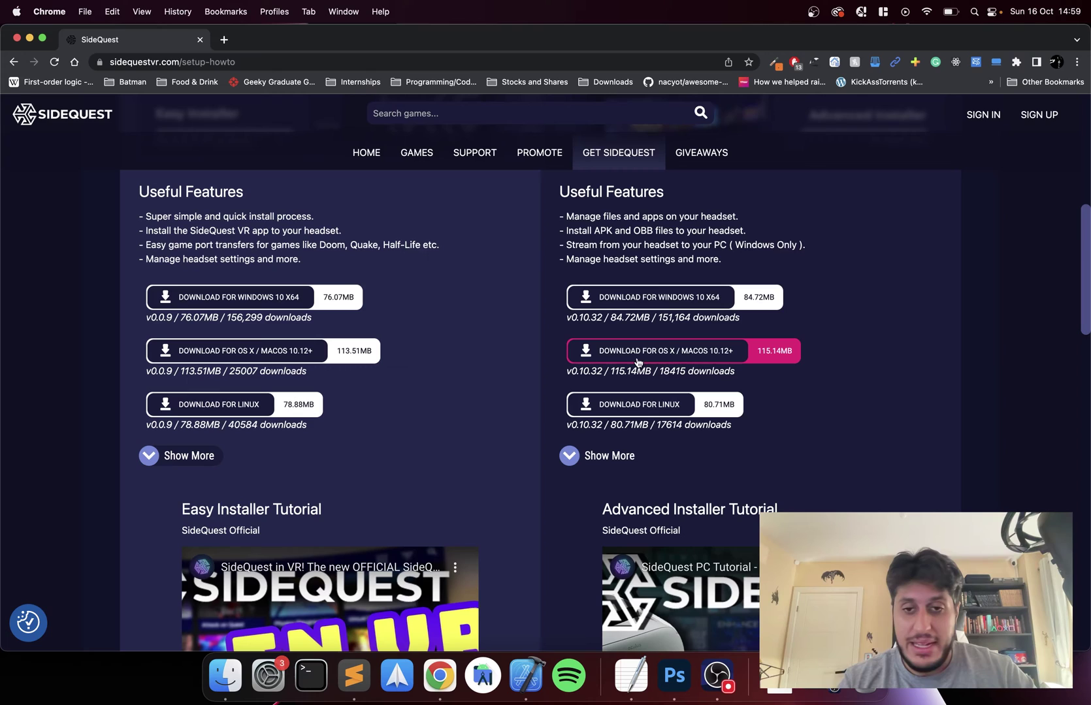
- Start the Advanced Installer download for OS X, then cancel it
click(638, 360)
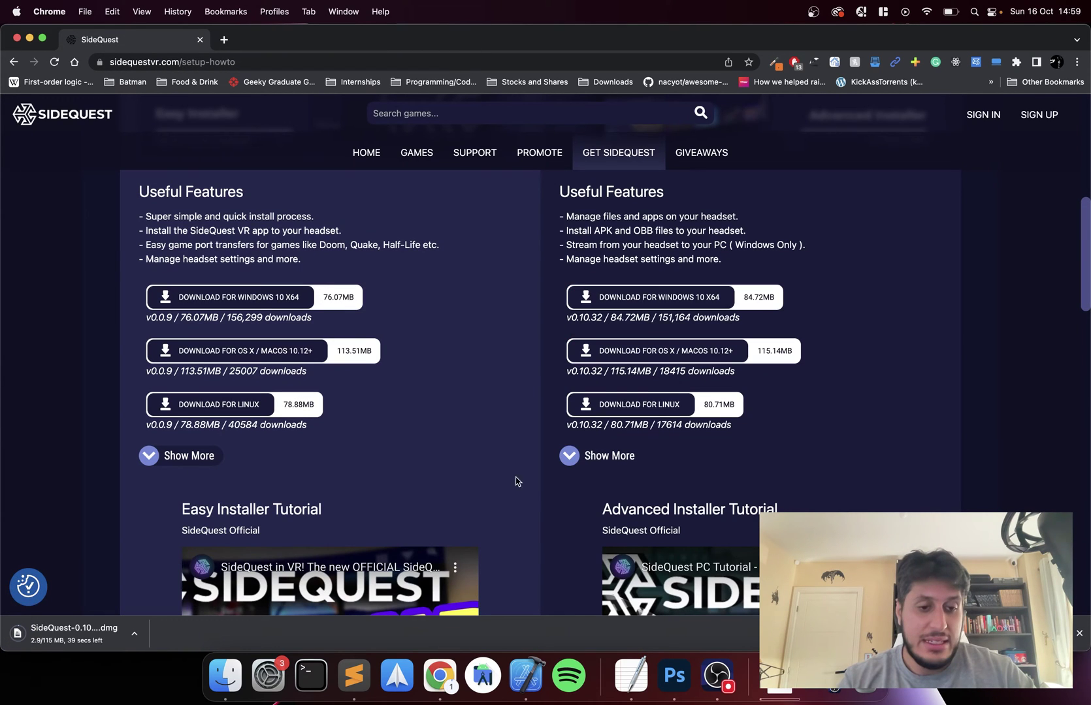
click(133, 637)
click(152, 636)
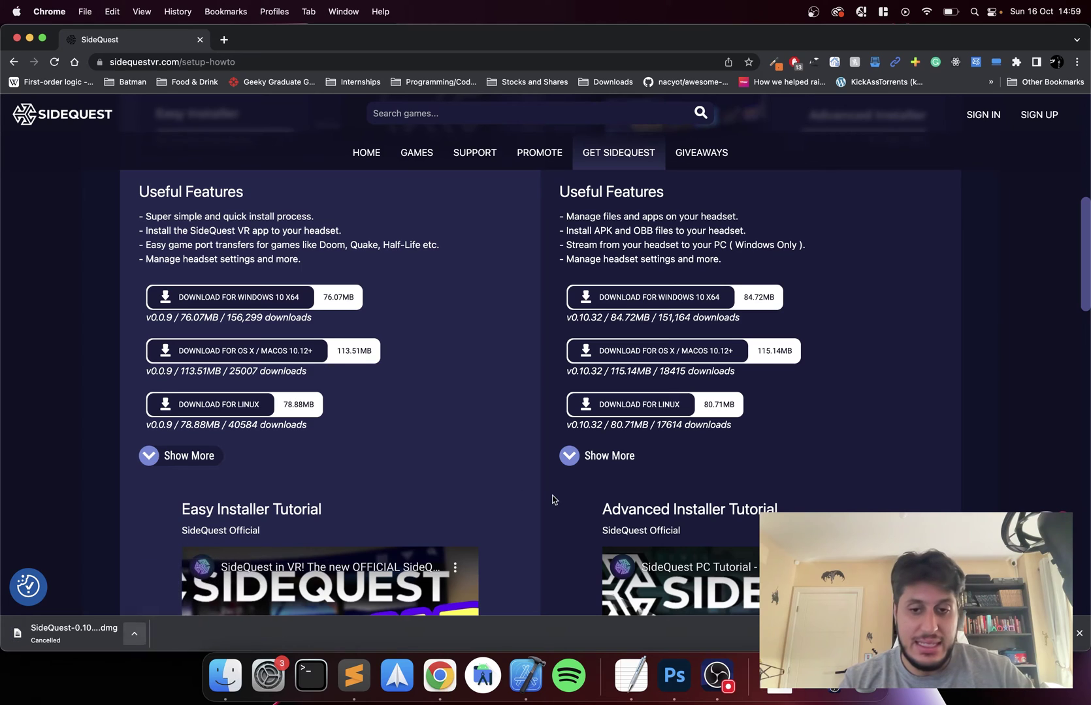
scroll(552, 500, up, 7)
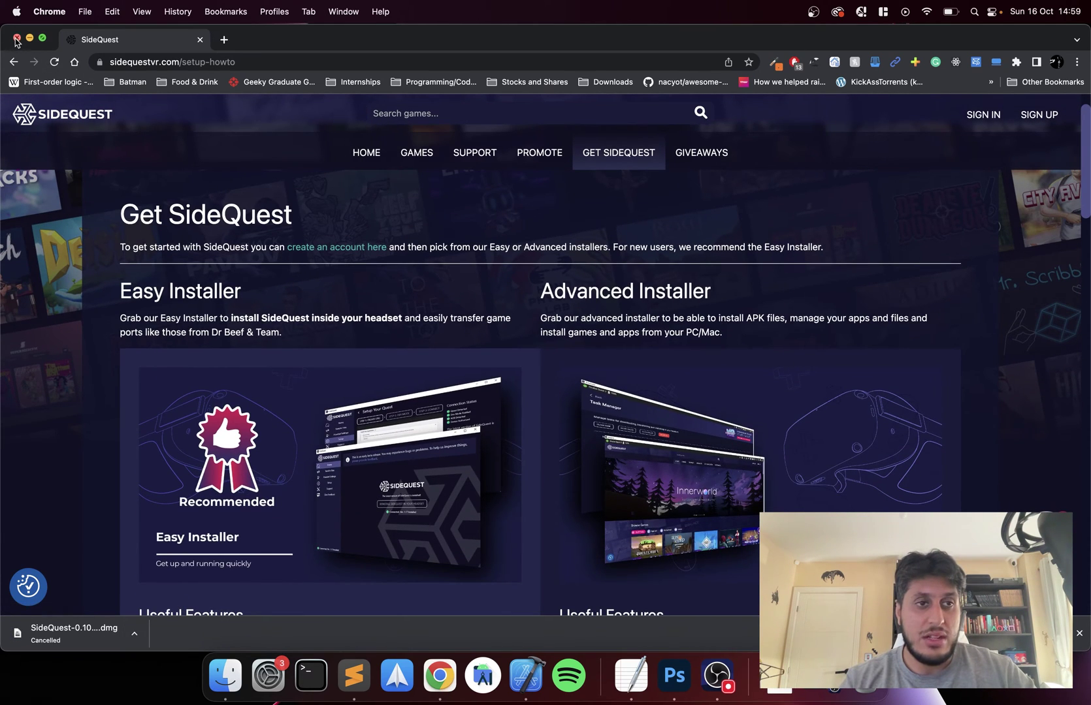
- Copy SideQuest from the 0.10.32 disk image into Applications, replacing the existing app
click(16, 40)
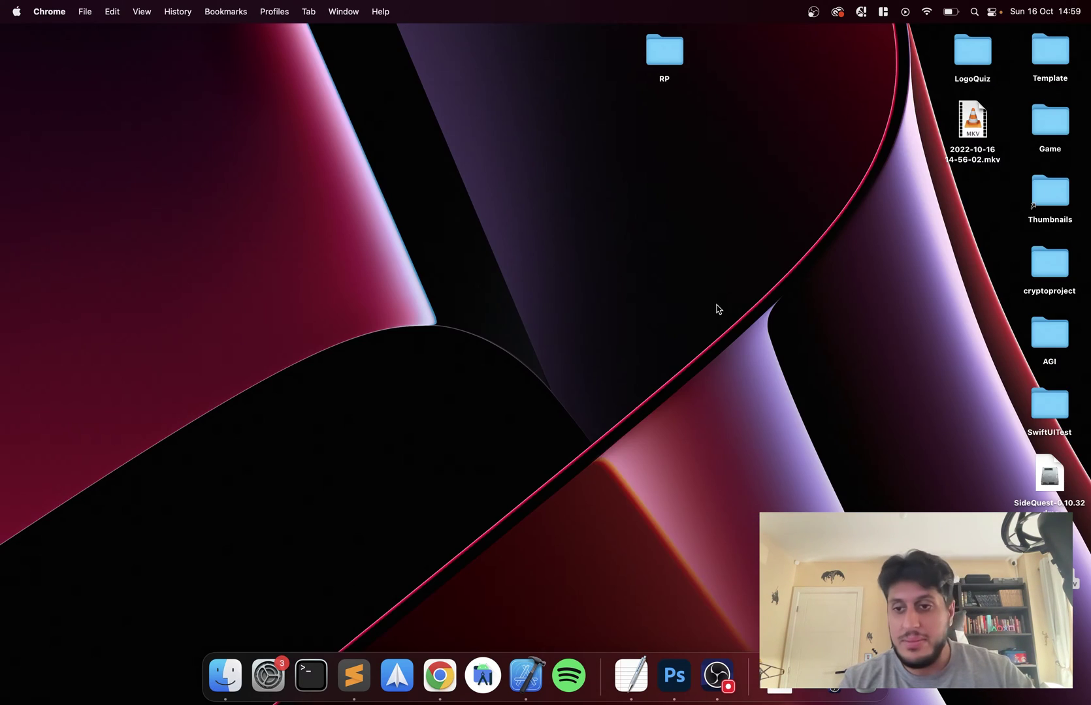
click(1055, 484)
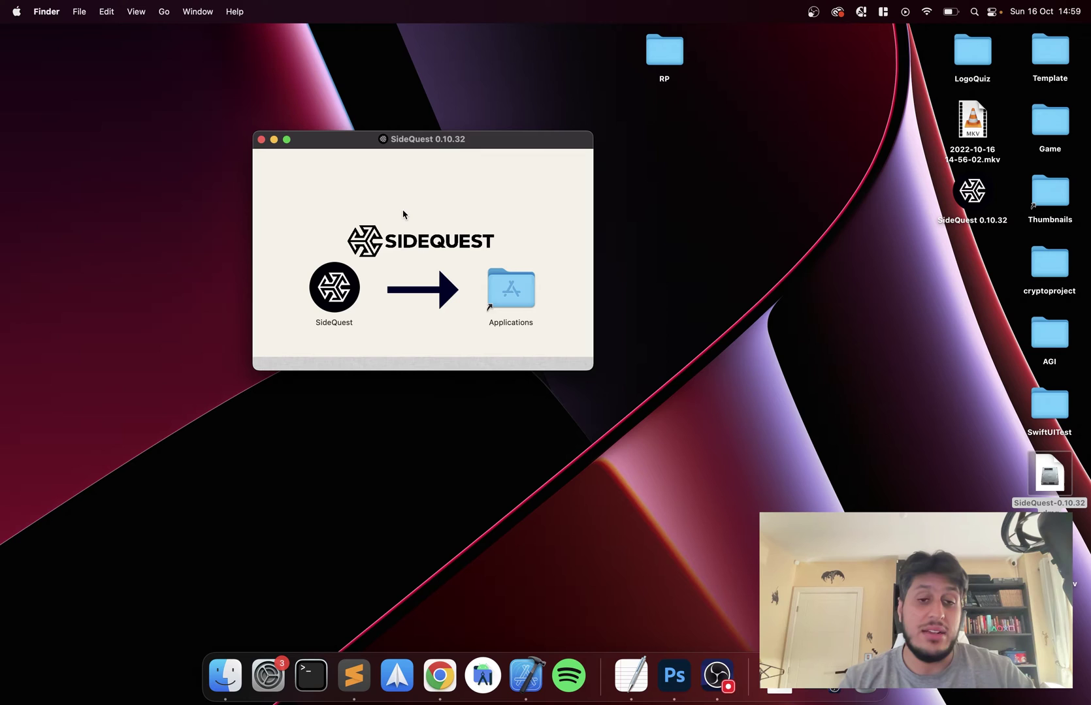
drag(335, 288, 519, 293)
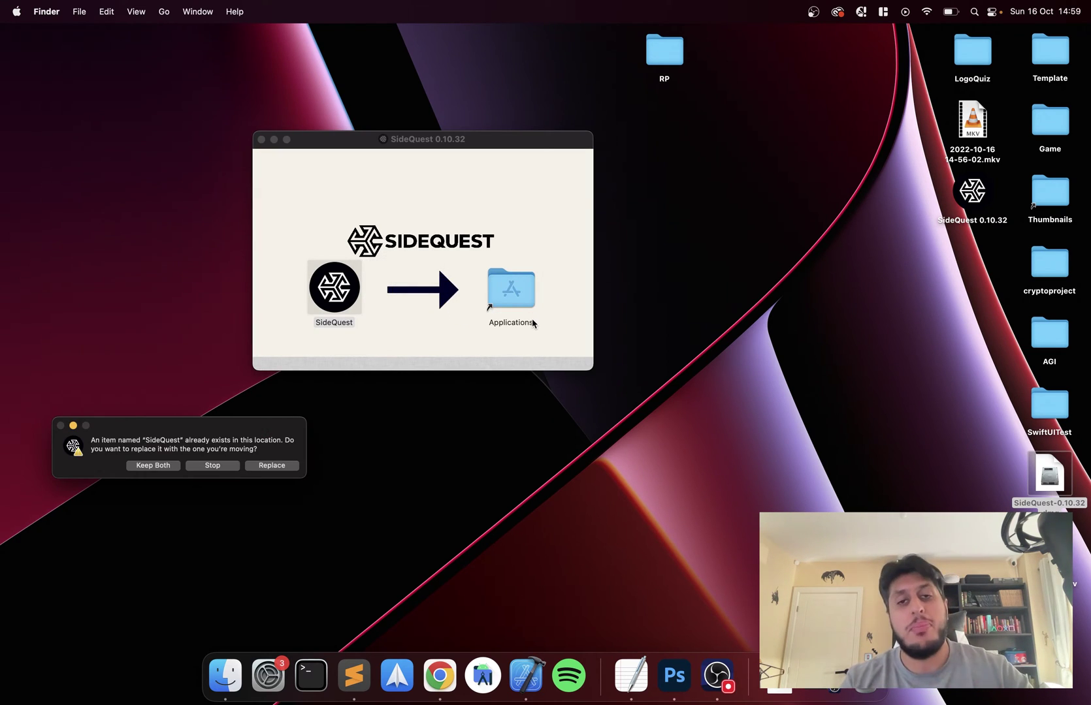
click(256, 468)
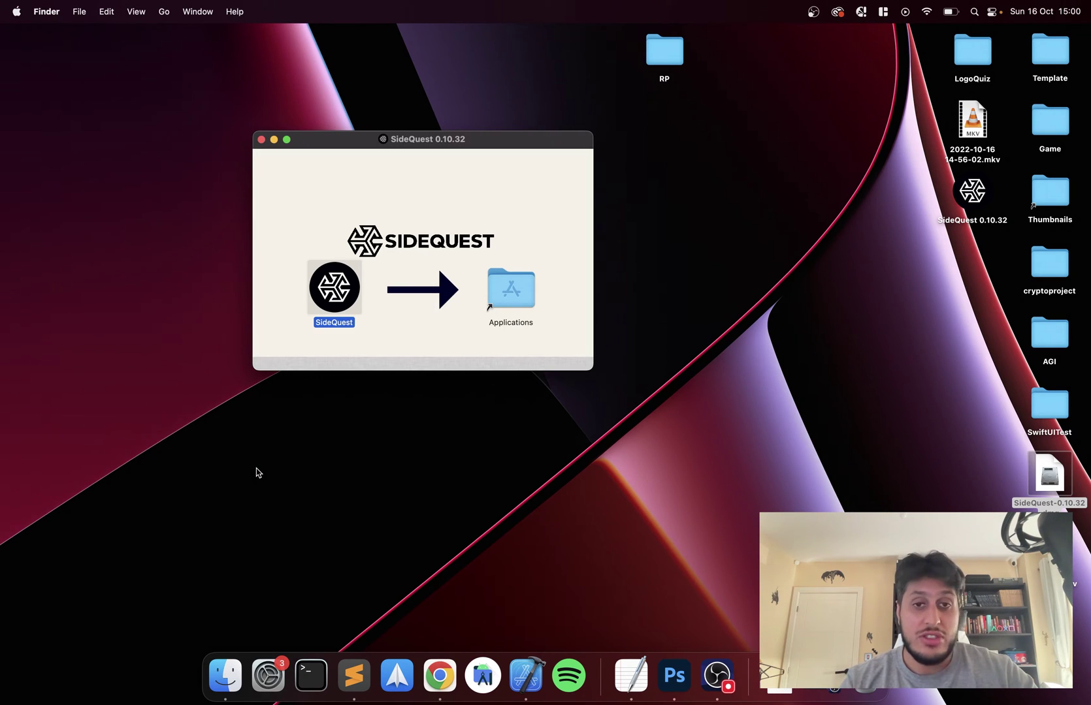
- Search Spotlight for 'sideq', then dismiss it without opening anything
key(super+space)
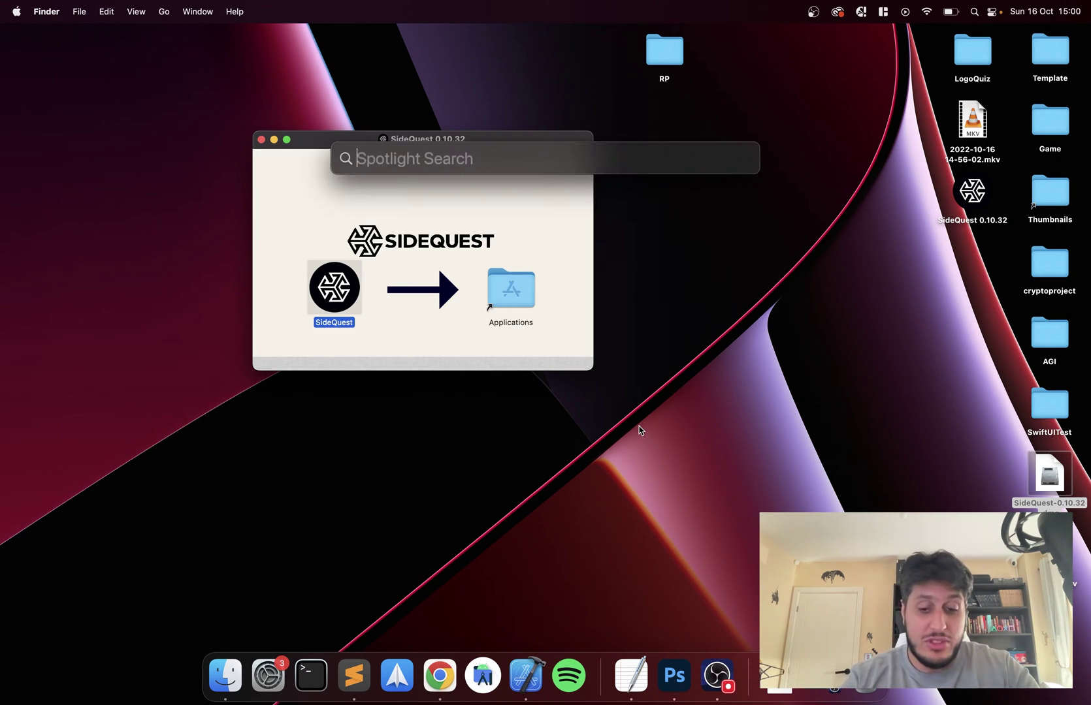
text(sideq)
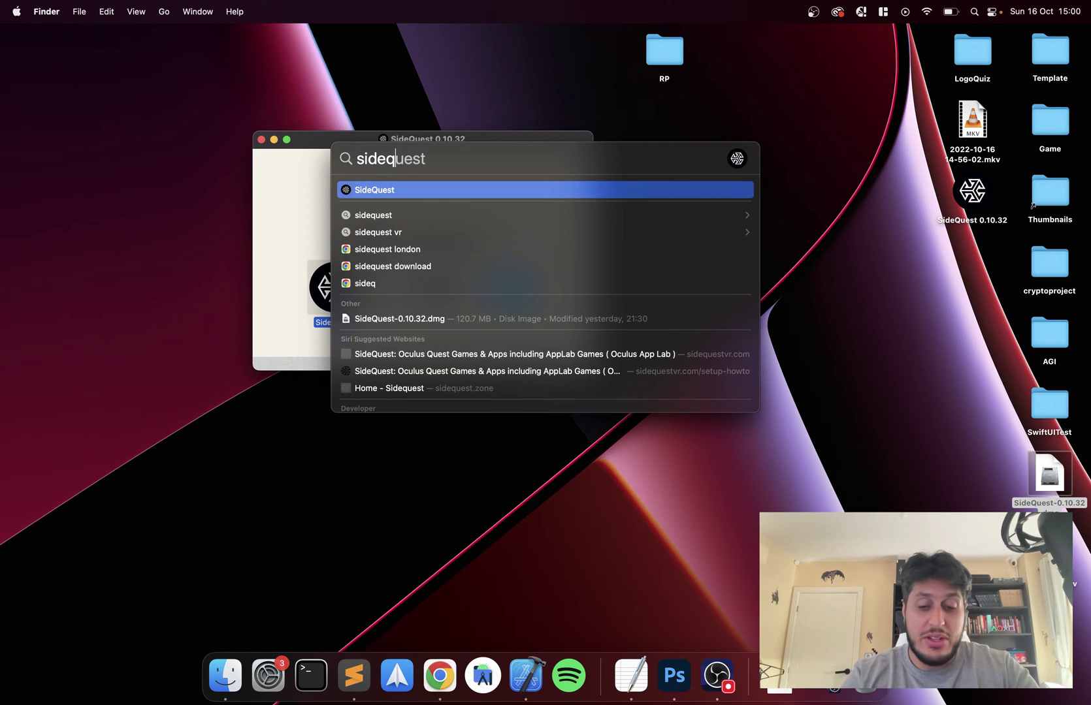
click(907, 391)
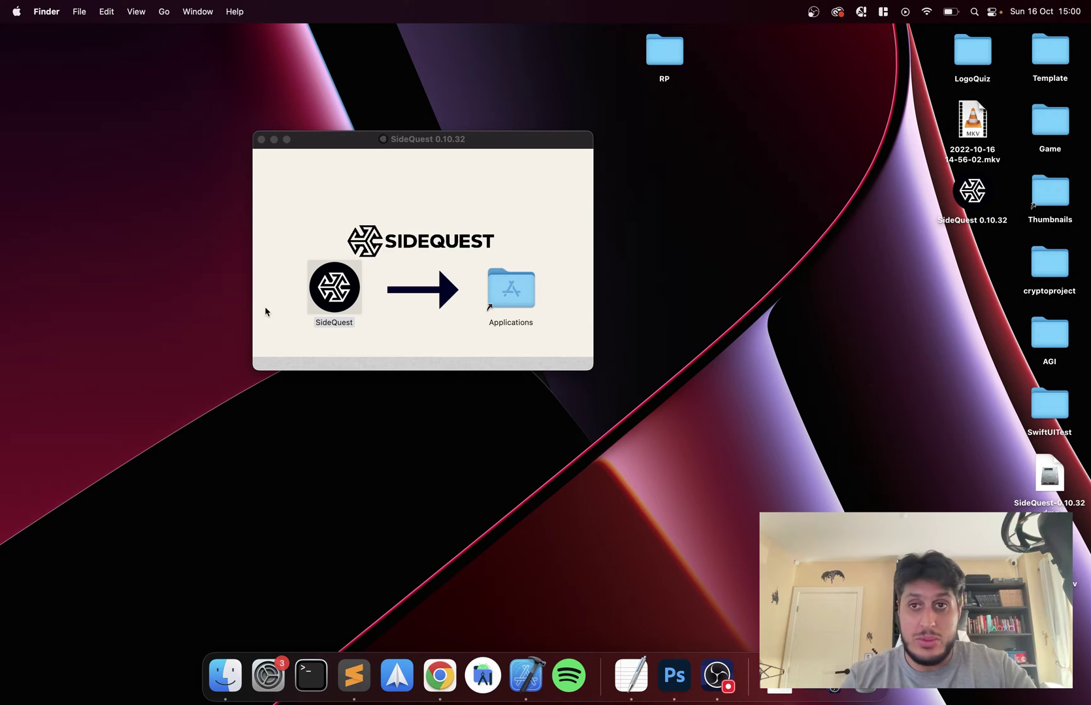
- Launch SideQuest from the search results and confirm opening the internet-downloaded app
key(F4)
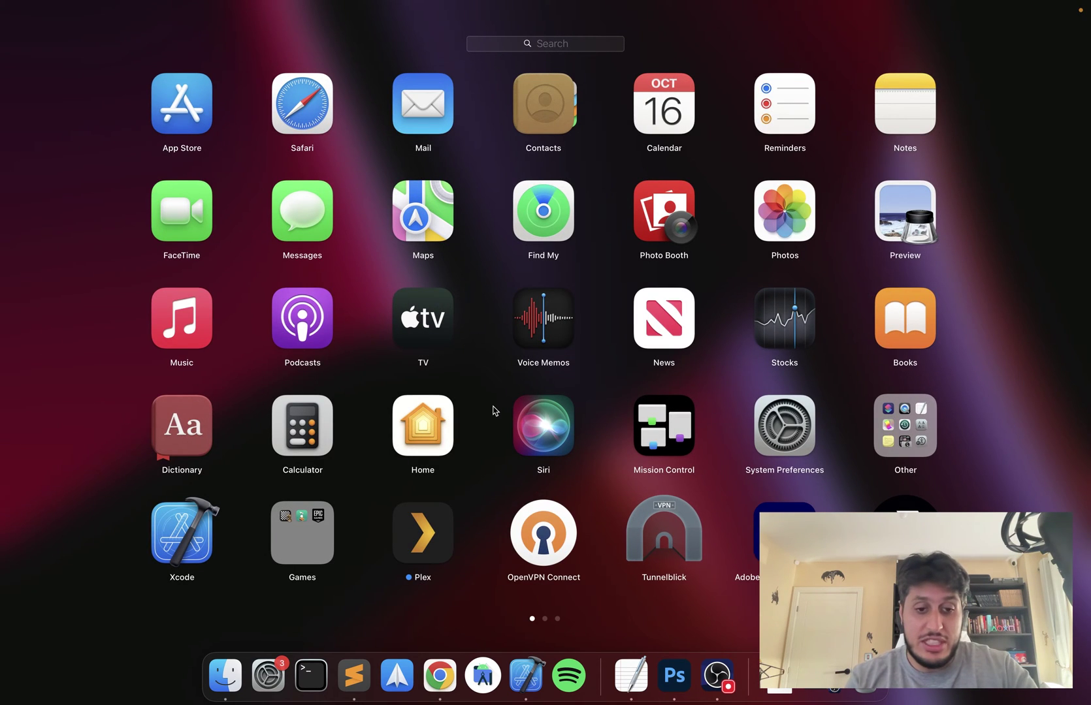
key(Escape)
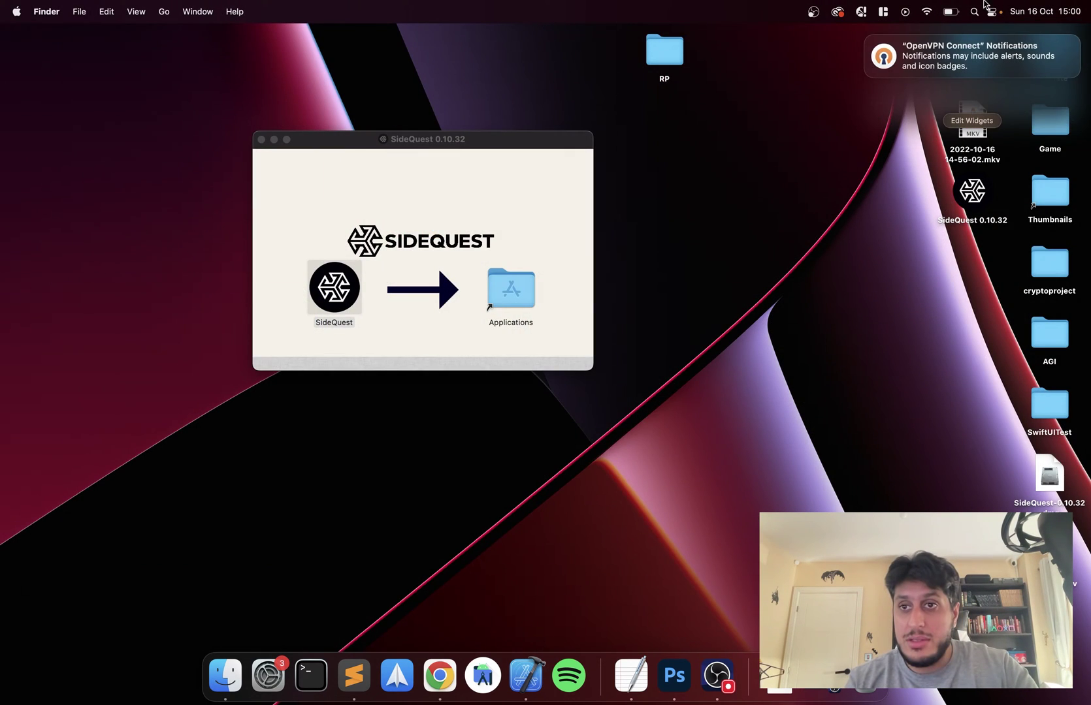
click(974, 8)
key(Return)
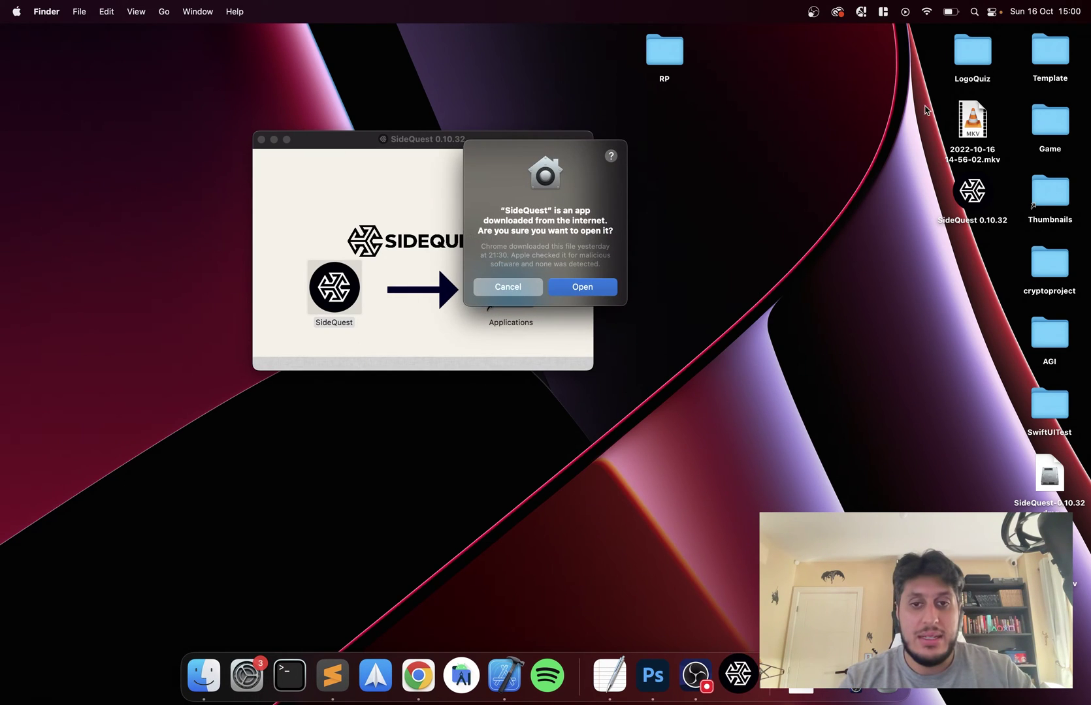
click(572, 295)
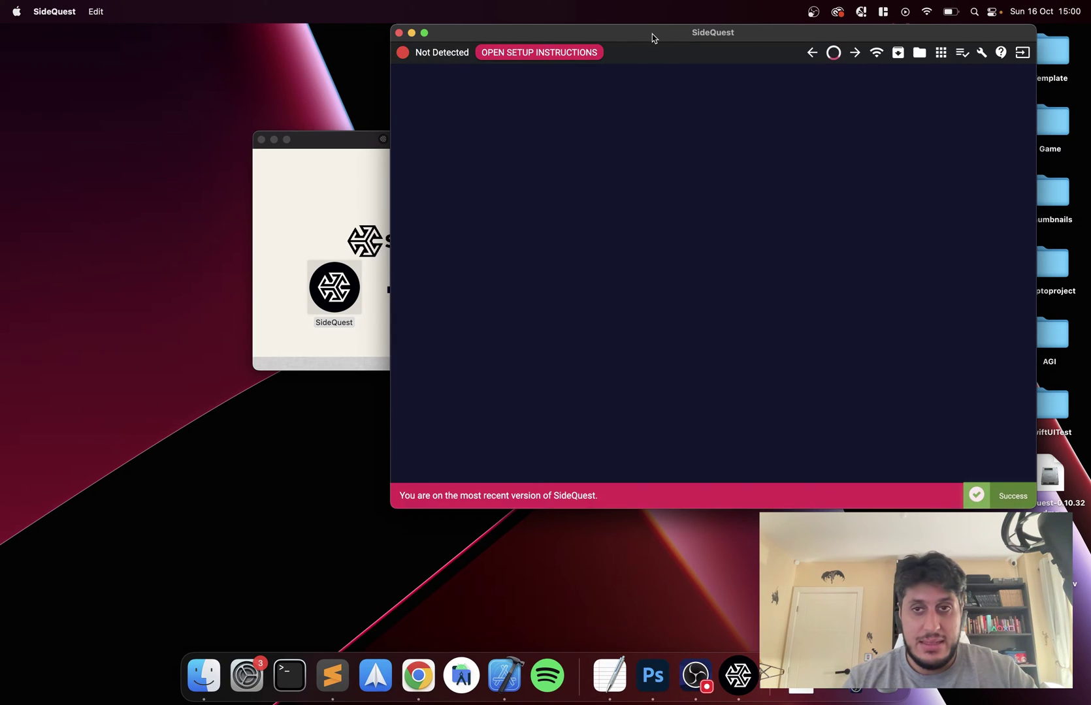
- Move the SideQuest window into position on the desktop
drag(651, 34, 561, 62)
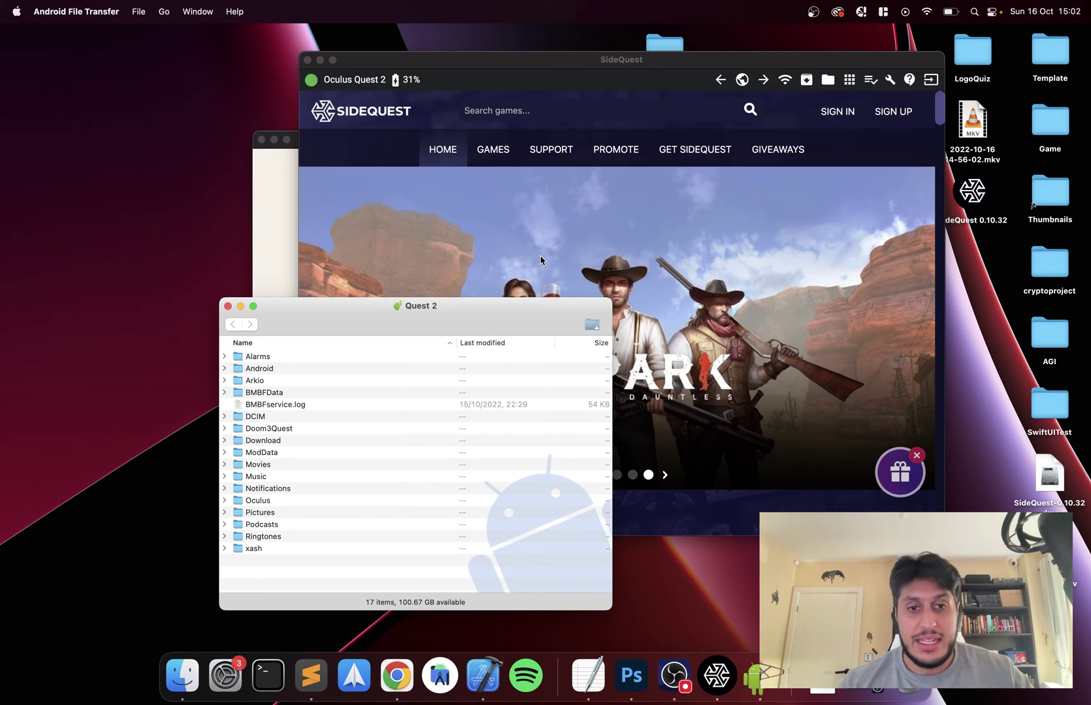
- Open the Physics Playground (Experimental) page from Browse Games and expand its download options
click(912, 126)
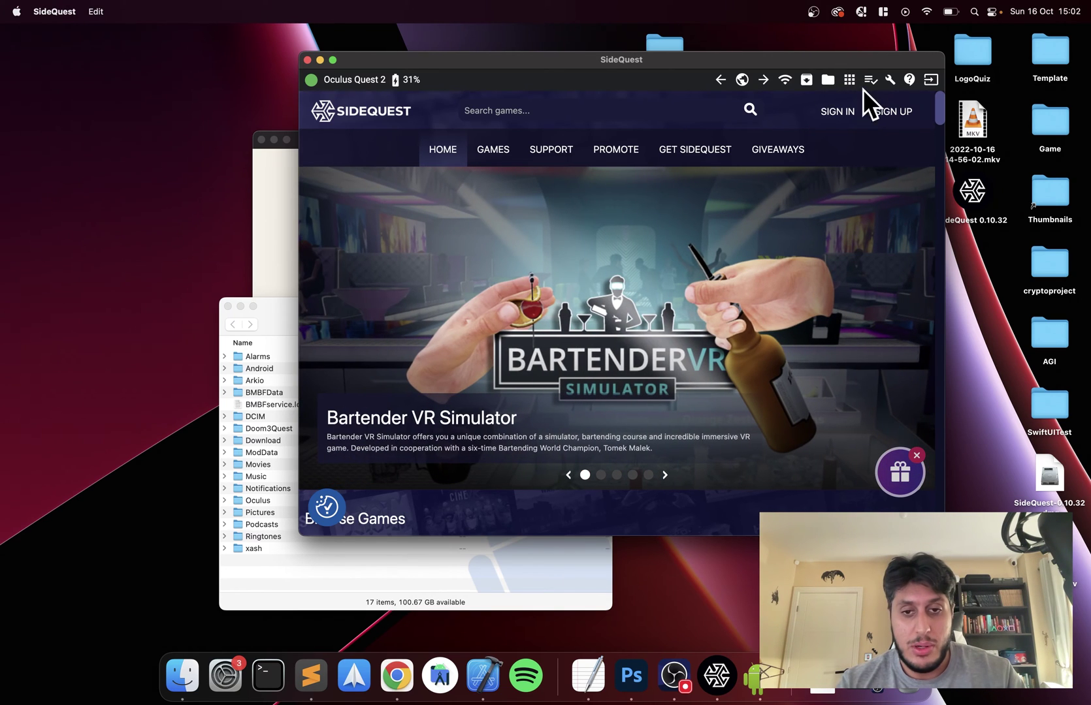
scroll(725, 376, down, 5)
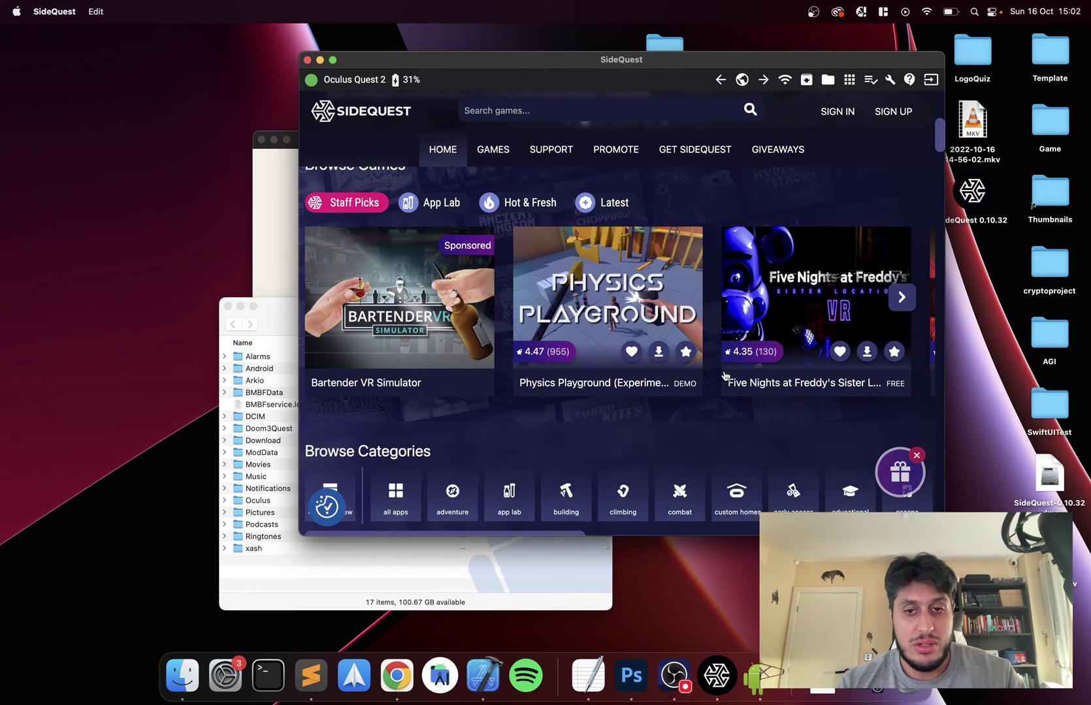
click(611, 301)
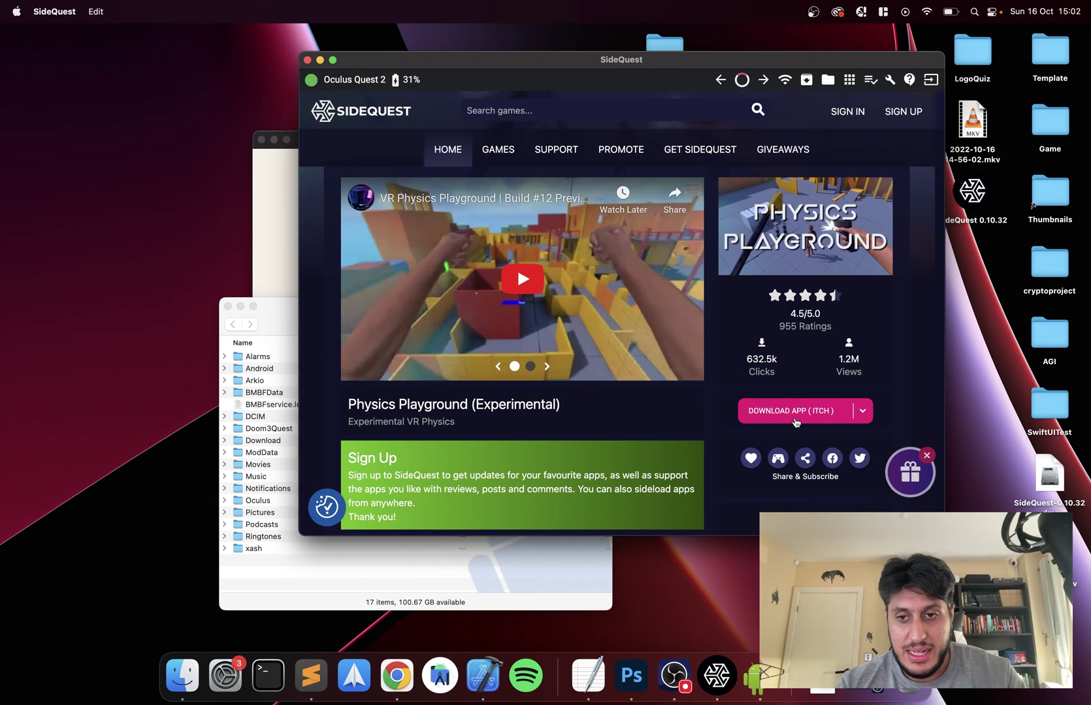
click(862, 411)
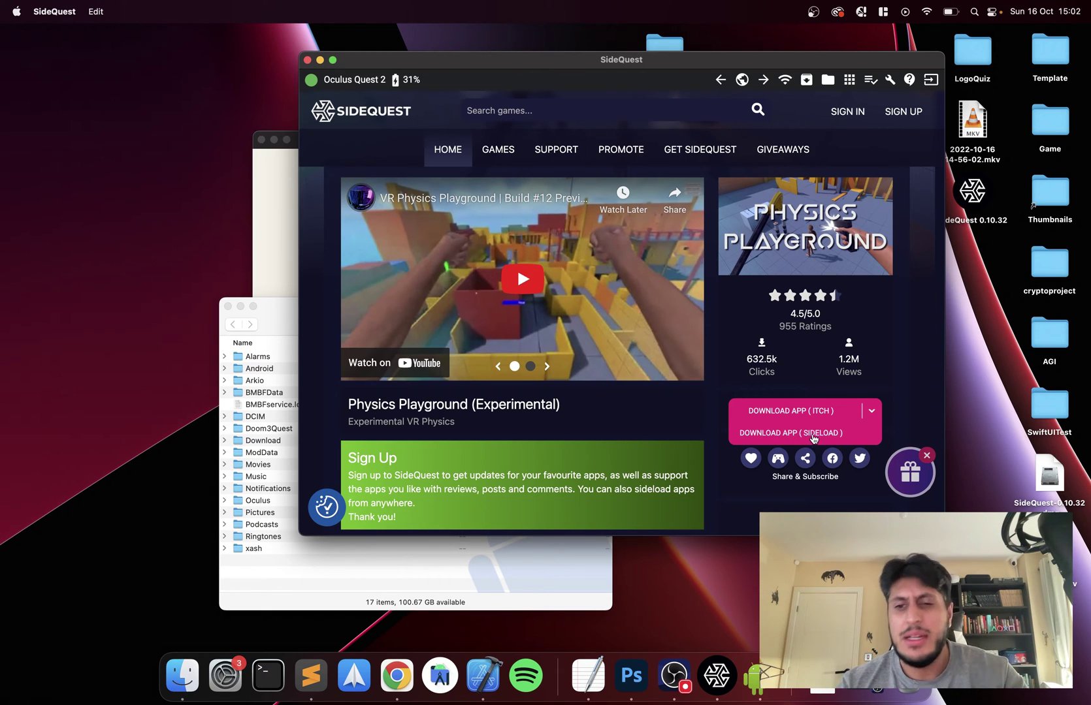
- Choose DOWNLOAD APP (SIDELOAD) for Physics Playground and open Task Manager to follow the install
click(821, 434)
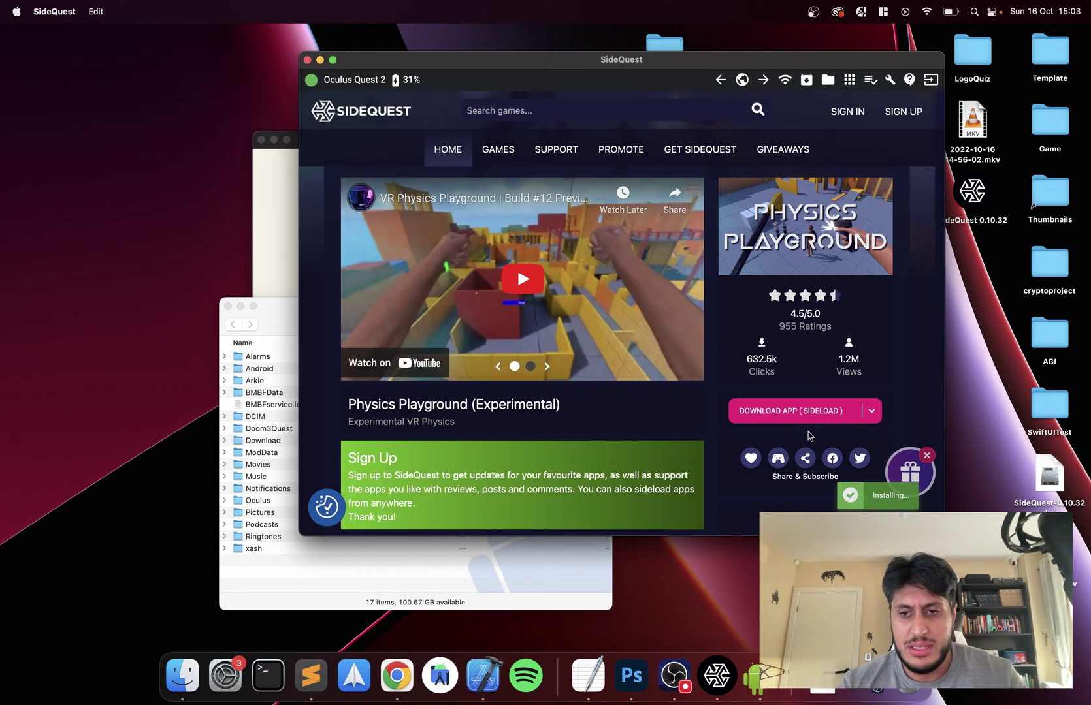
click(868, 85)
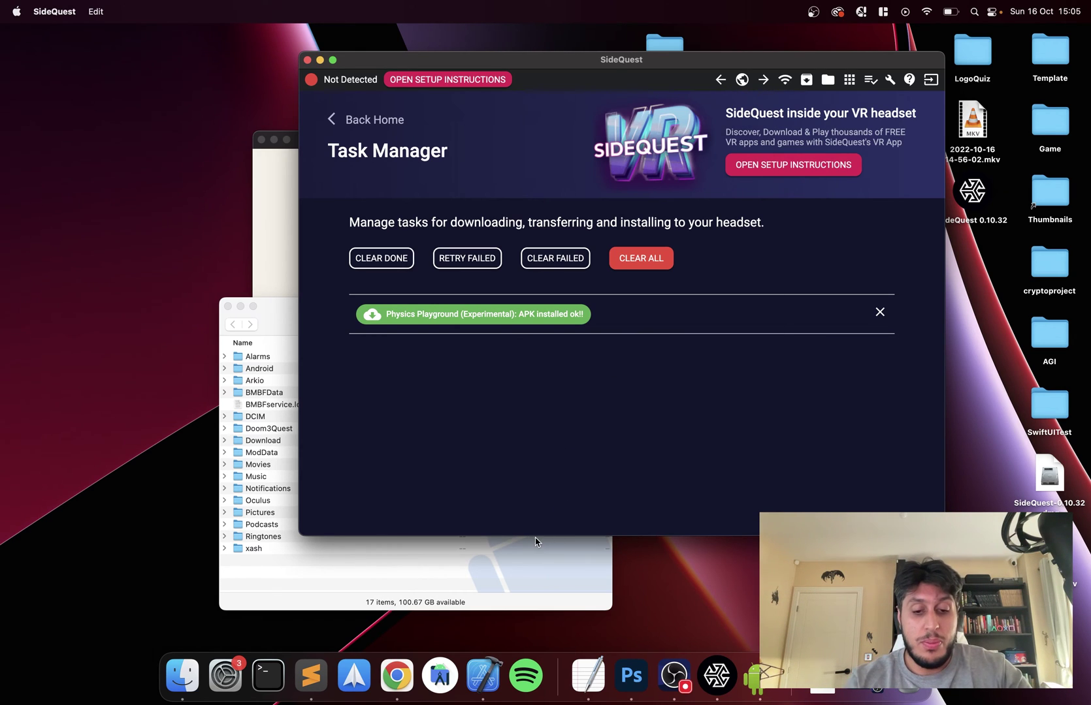
- Launch Safari from Spotlight
key(super+space)
text(safari)
key(Return)
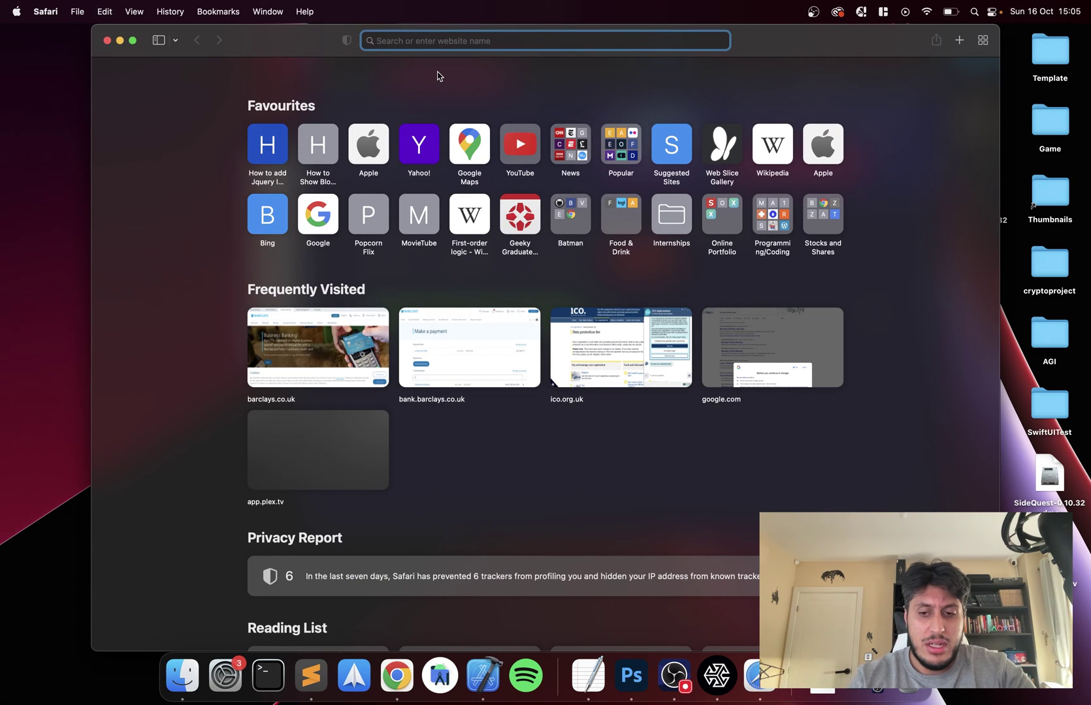
key(ctrl+Up)
key(ctrl+Up)
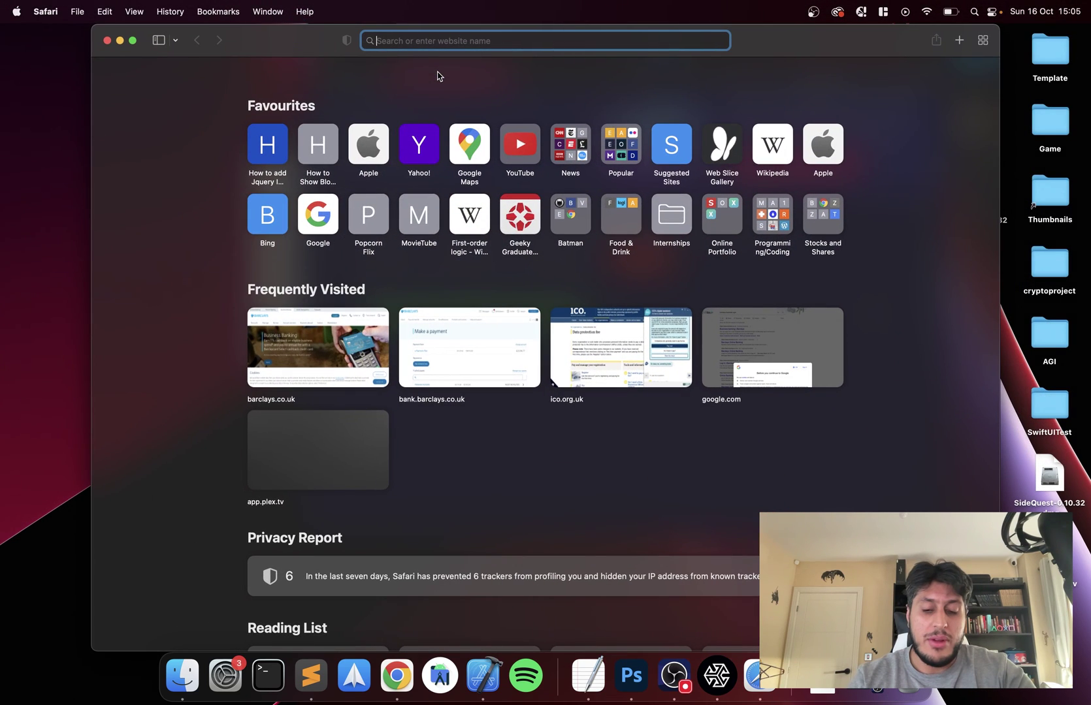
- Search Google for 'oculus cast', refining it to 'oculus cast screen'
text(oculus cast)
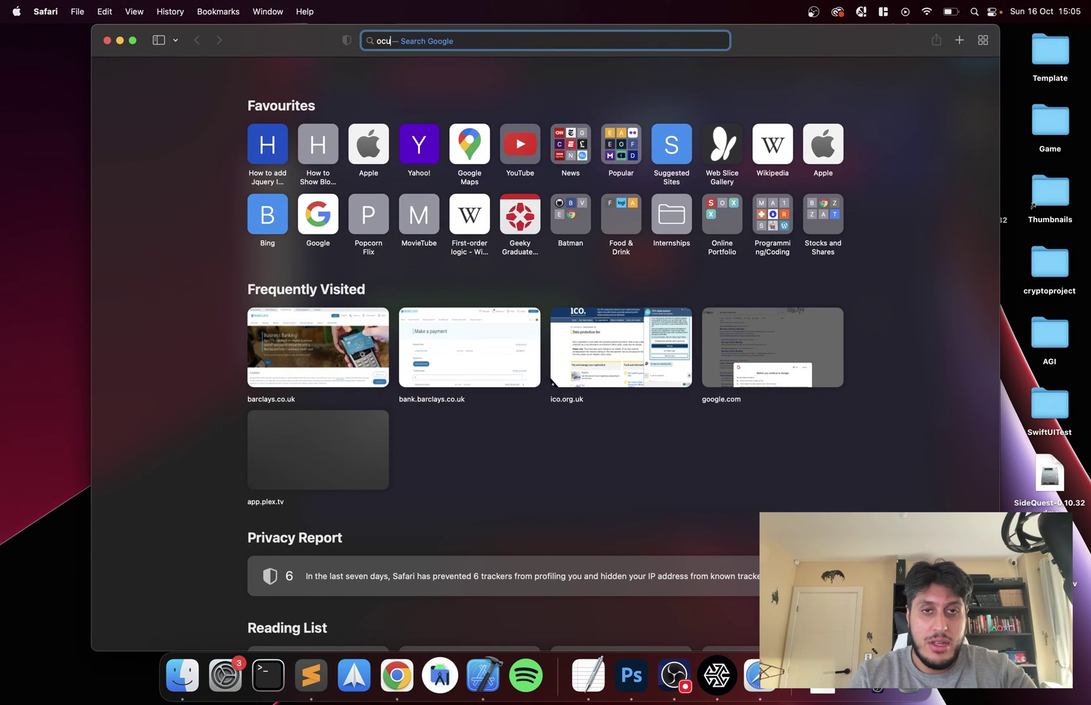
key(Return)
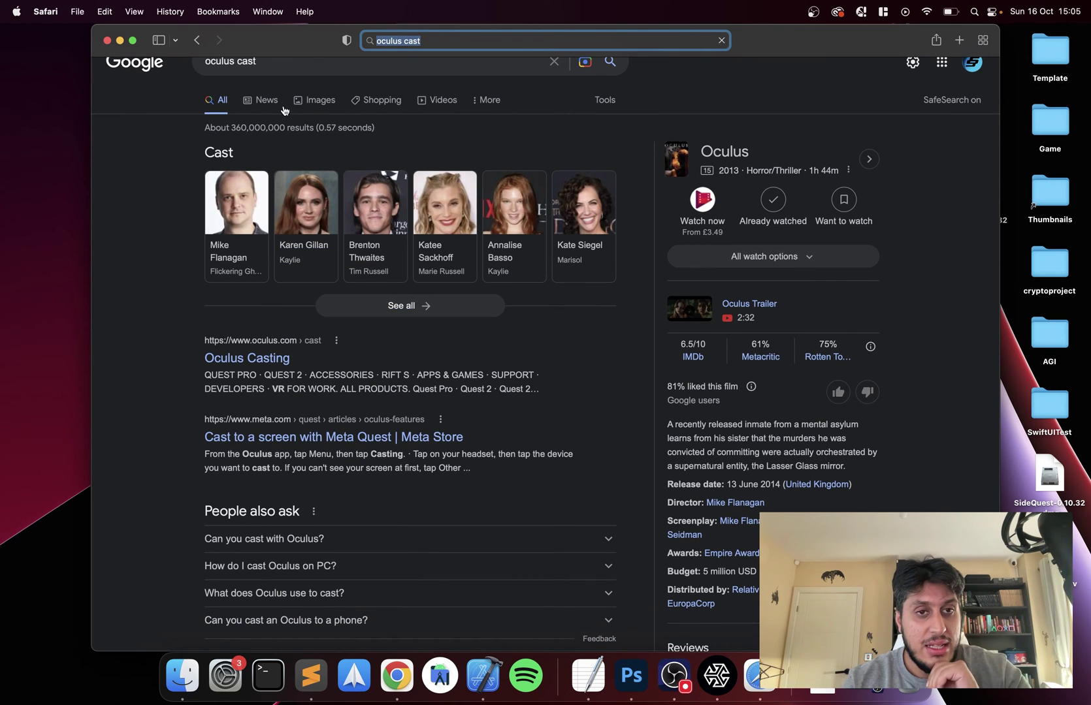
click(283, 98)
text(screen)
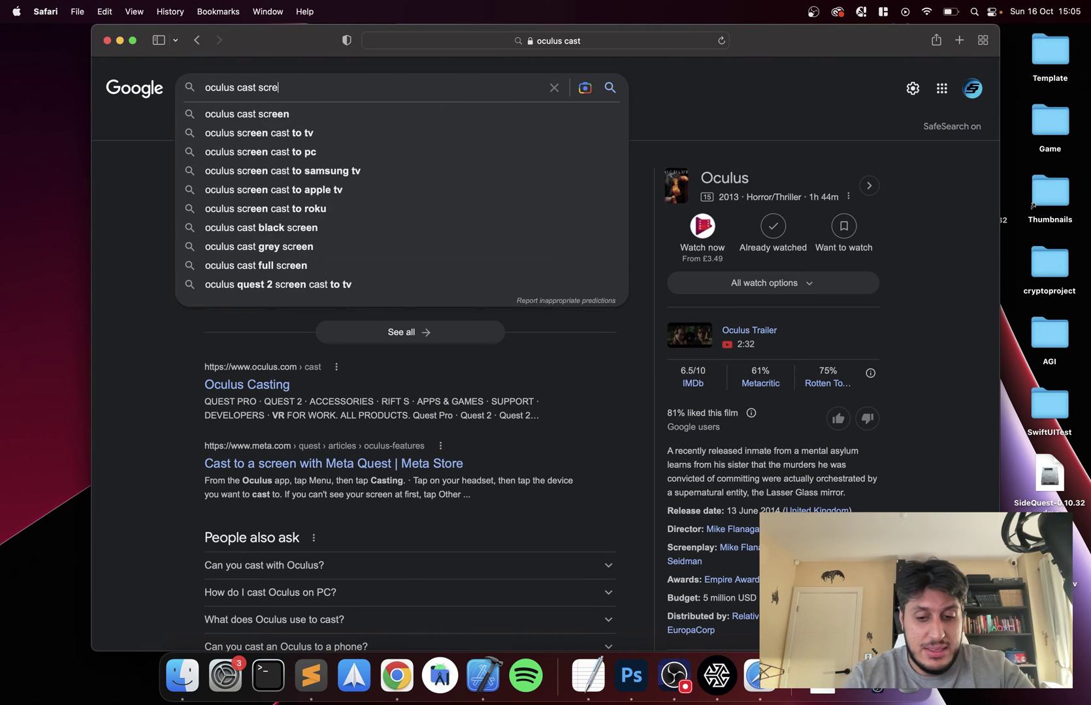
key(Return)
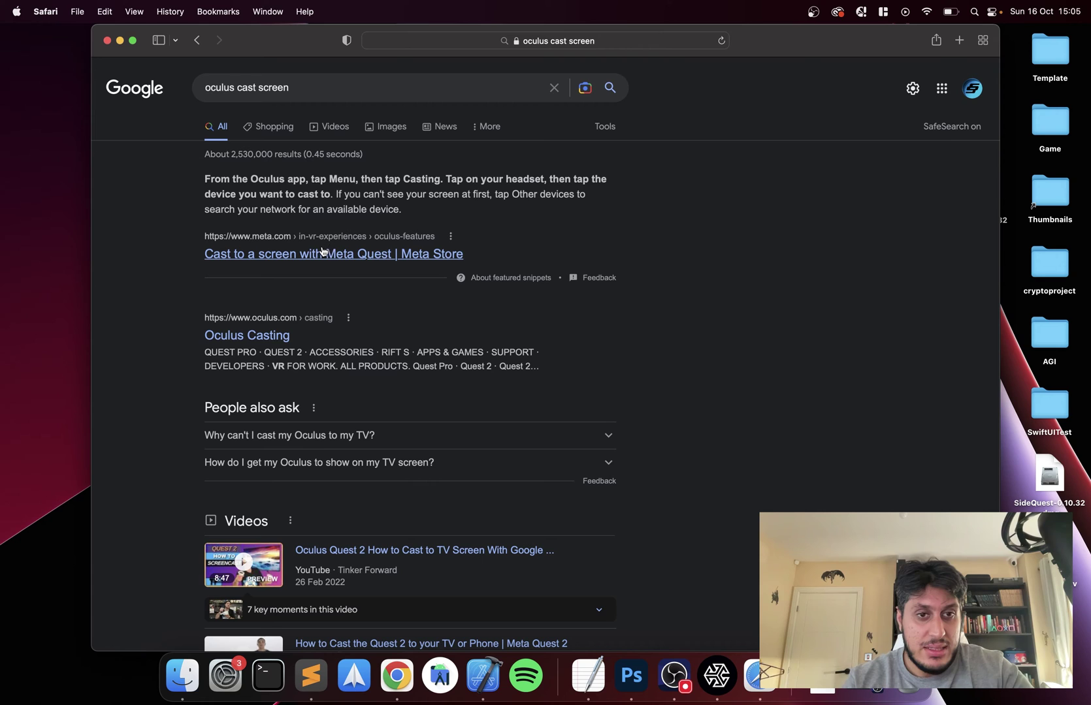
- Open the Oculus Casting page, accept Meta's cookies, then close the Safari window
click(258, 333)
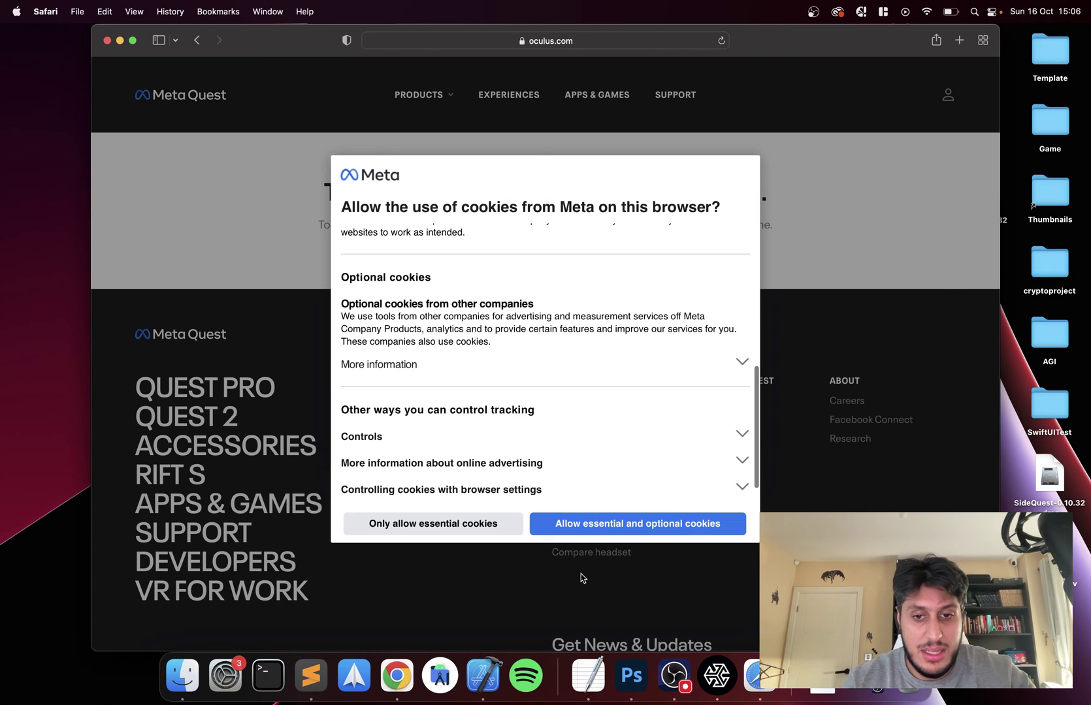
click(582, 529)
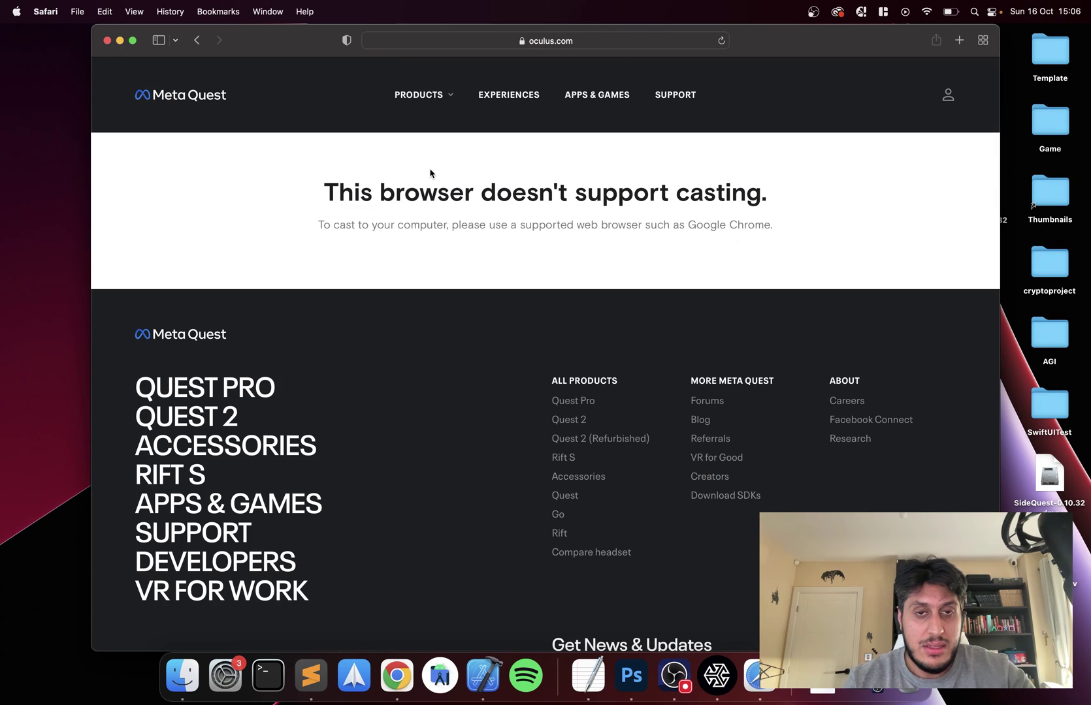
key(super+w)
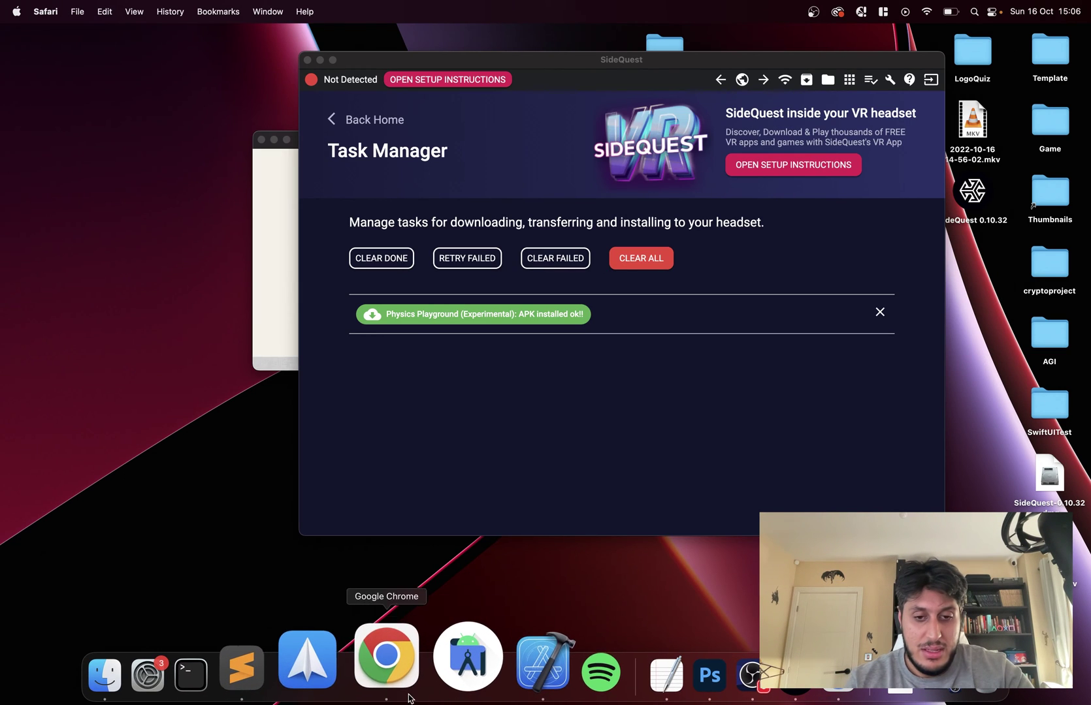
- Open a new Chrome window from the Dock, search 'oculus cast', and open Oculus Casting
right_click(400, 658)
click(420, 507)
text(o)
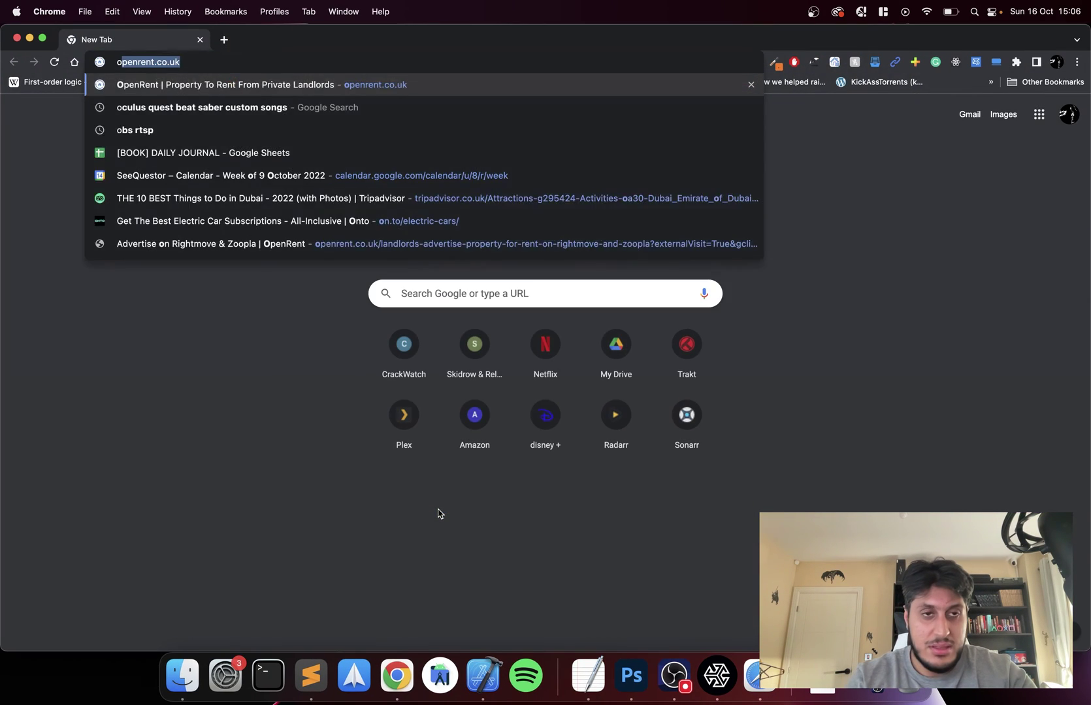
text(culus cast)
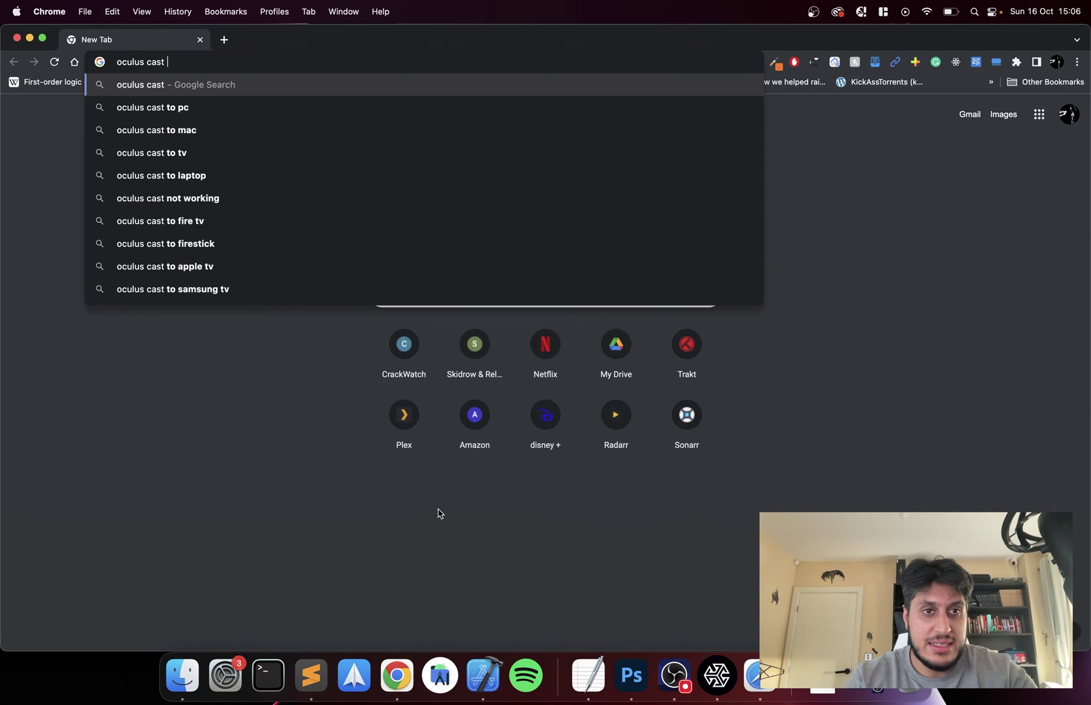
key(Return)
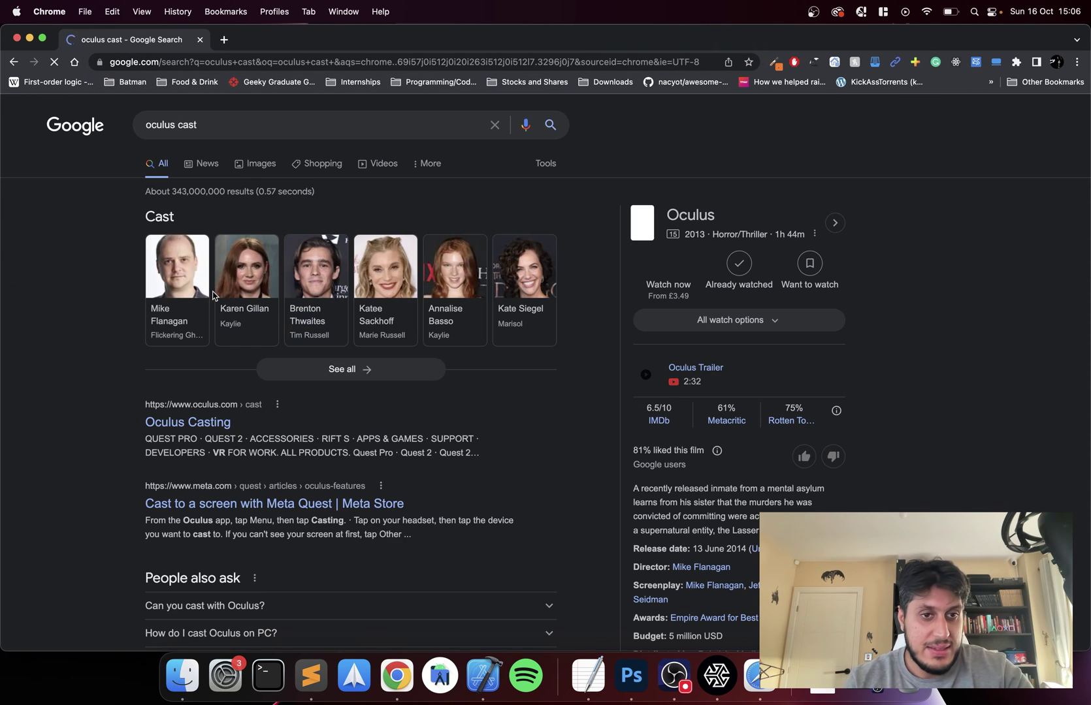
click(173, 422)
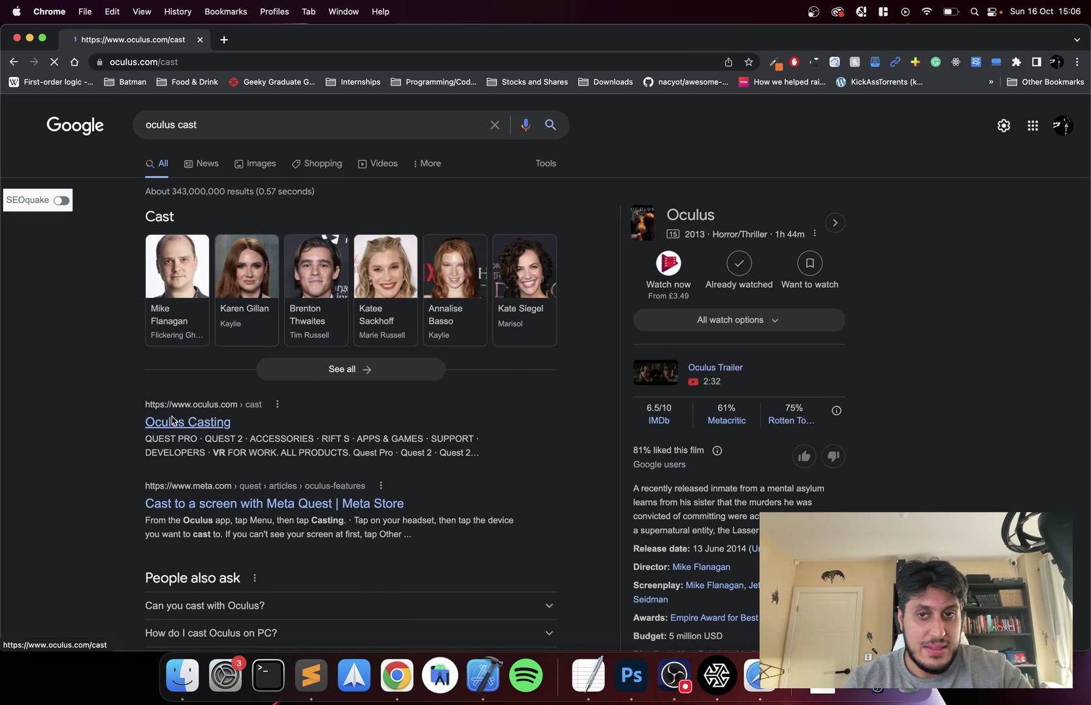